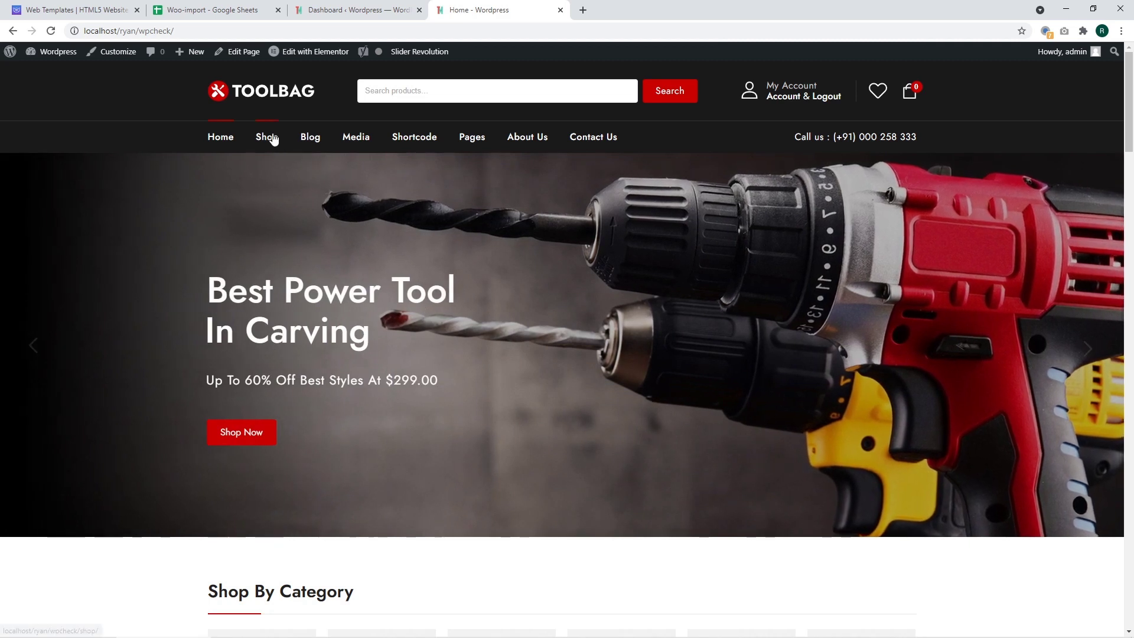
Open the Toolbag Shop page and scroll through the power-tool product grid and back up
{"action": "mouse_move", "coordinate": [268, 140]}
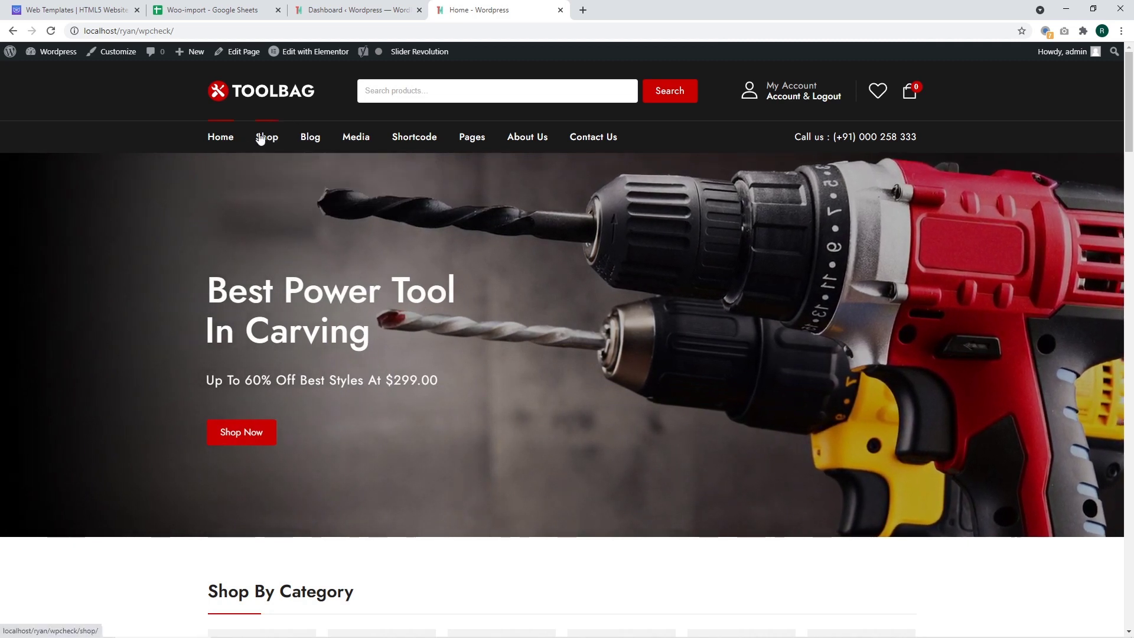
{"action": "left_click", "coordinate": [264, 139]}
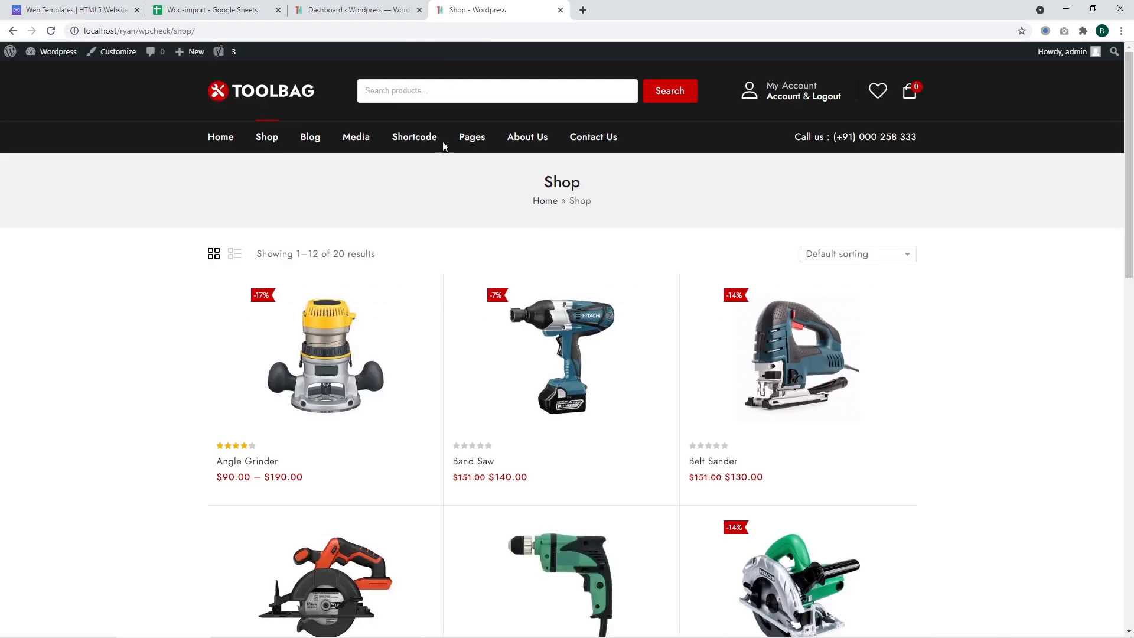
{"action": "scroll", "coordinate": [471, 248], "scroll_direction": "down", "scroll_amount": 2}
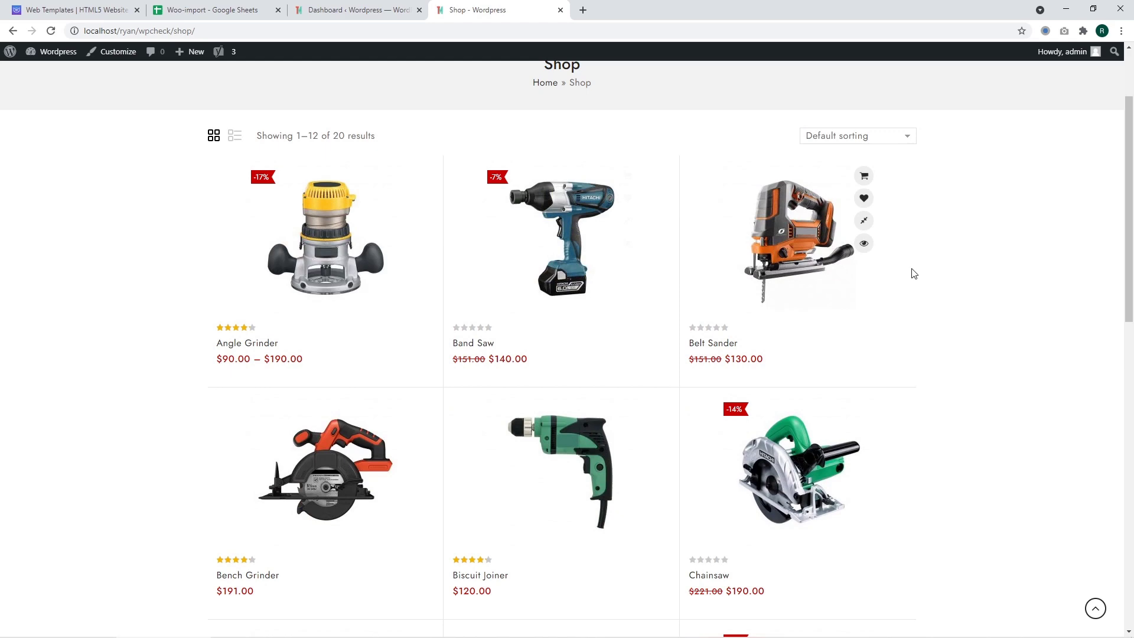
{"action": "scroll", "coordinate": [911, 270], "scroll_direction": "down", "scroll_amount": 7}
{"action": "scroll", "coordinate": [365, 393], "scroll_direction": "down", "scroll_amount": 5}
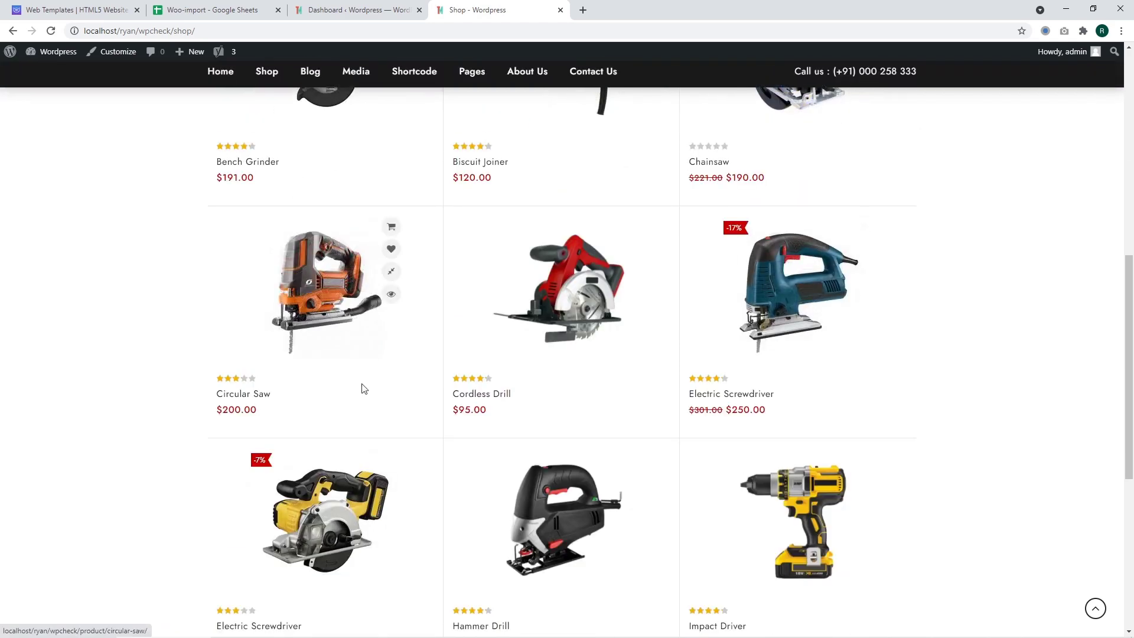
{"action": "scroll", "coordinate": [841, 469], "scroll_direction": "up", "scroll_amount": 11}
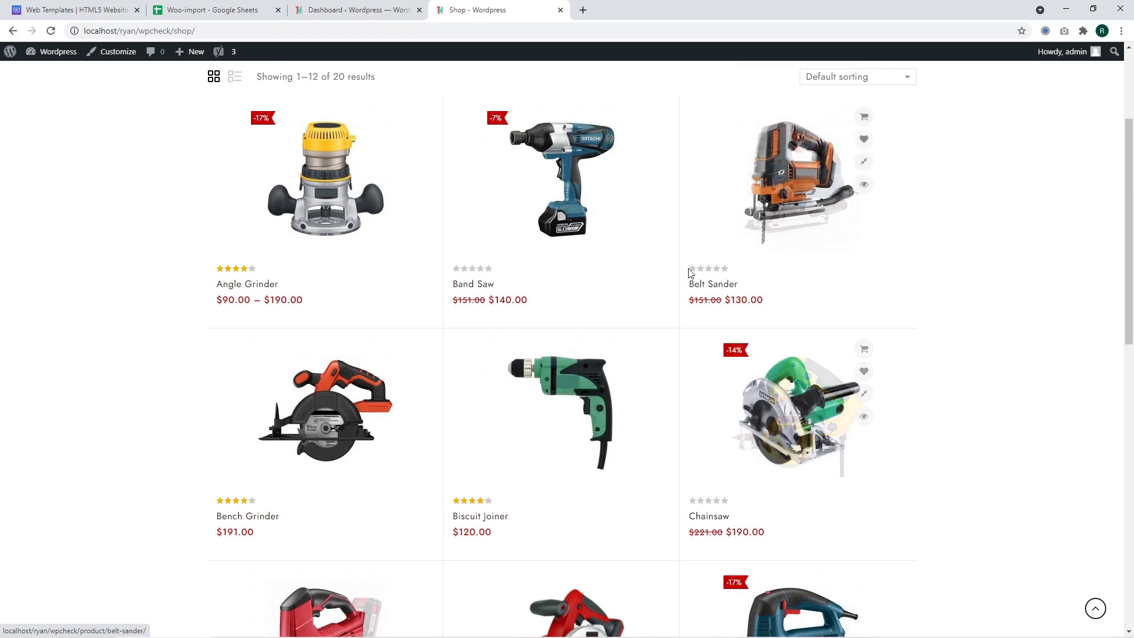
{"action": "scroll", "coordinate": [689, 282], "scroll_direction": "up", "scroll_amount": 3}
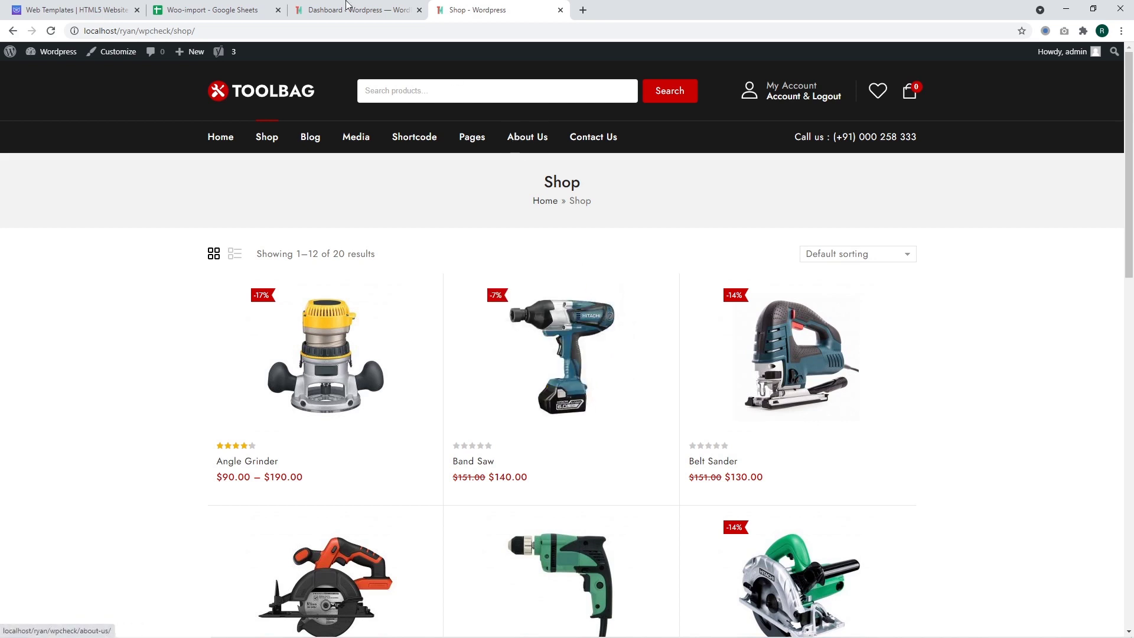
Go to the WordPress admin dashboard and open the Products list of all 20 items
{"action": "left_click", "coordinate": [347, 8]}
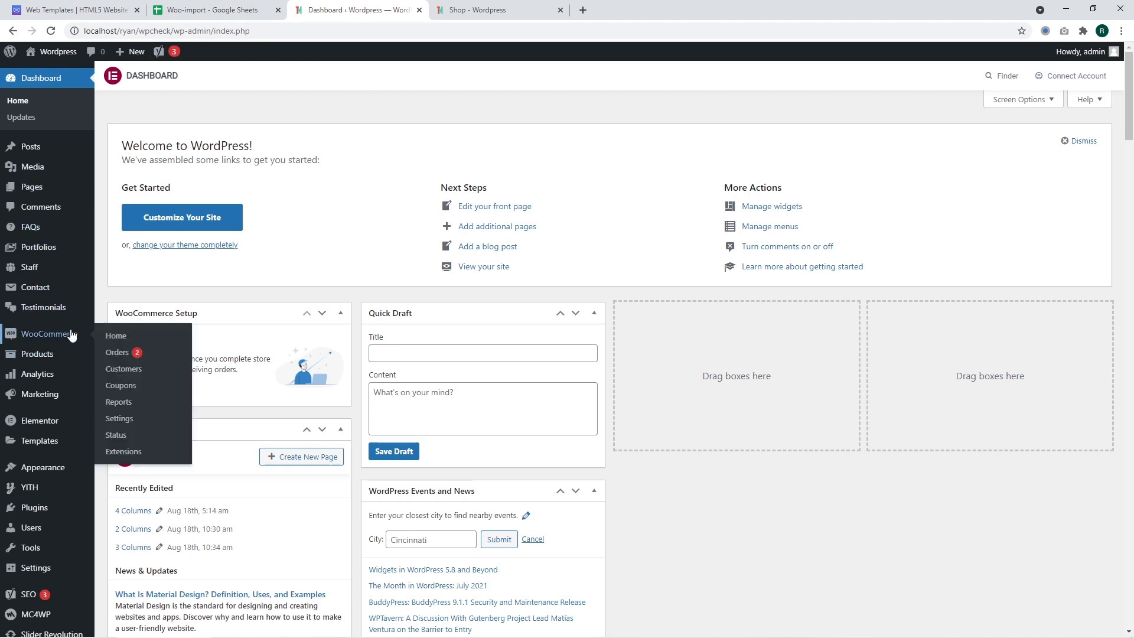
{"action": "left_click", "coordinate": [42, 356]}
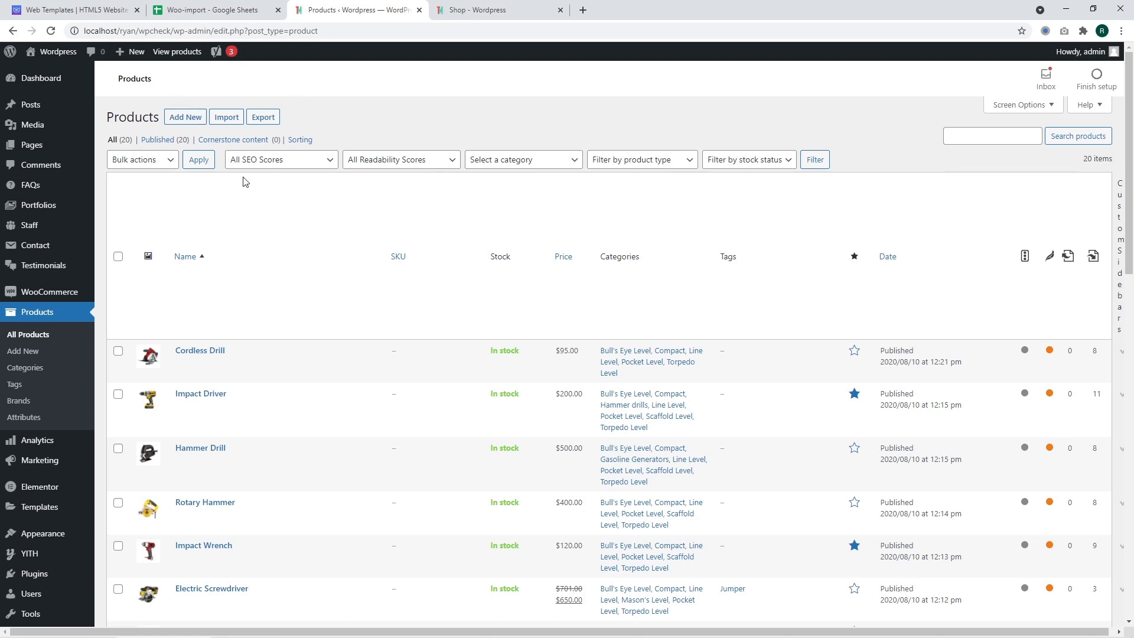
Open the Export Products page from the Products list
{"action": "left_click", "coordinate": [277, 115]}
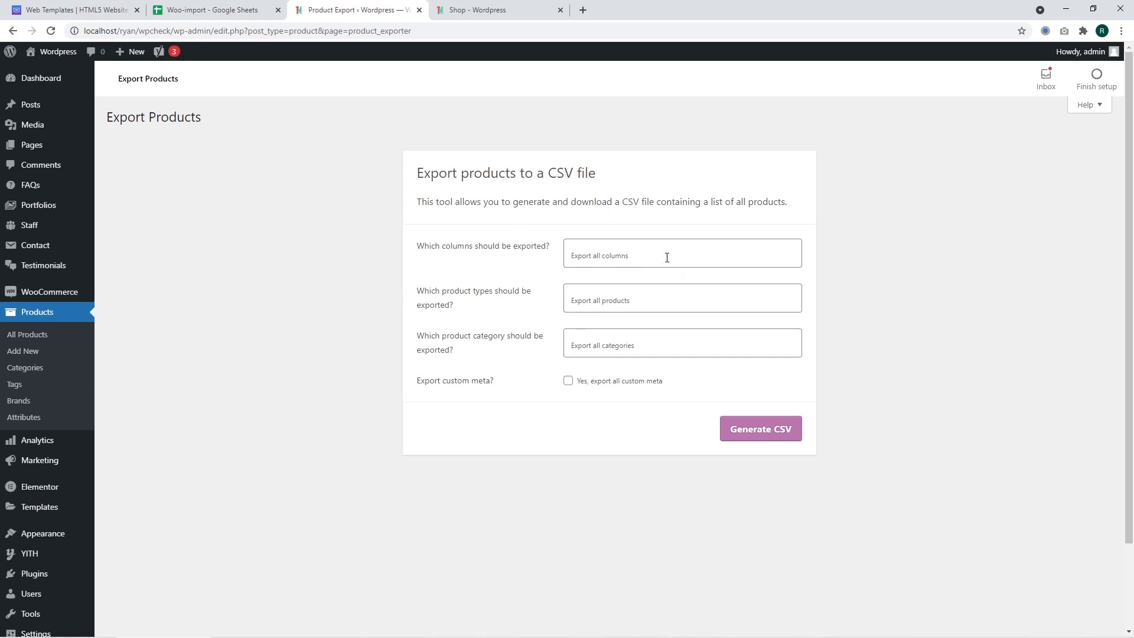
{"action": "left_click", "coordinate": [667, 257]}
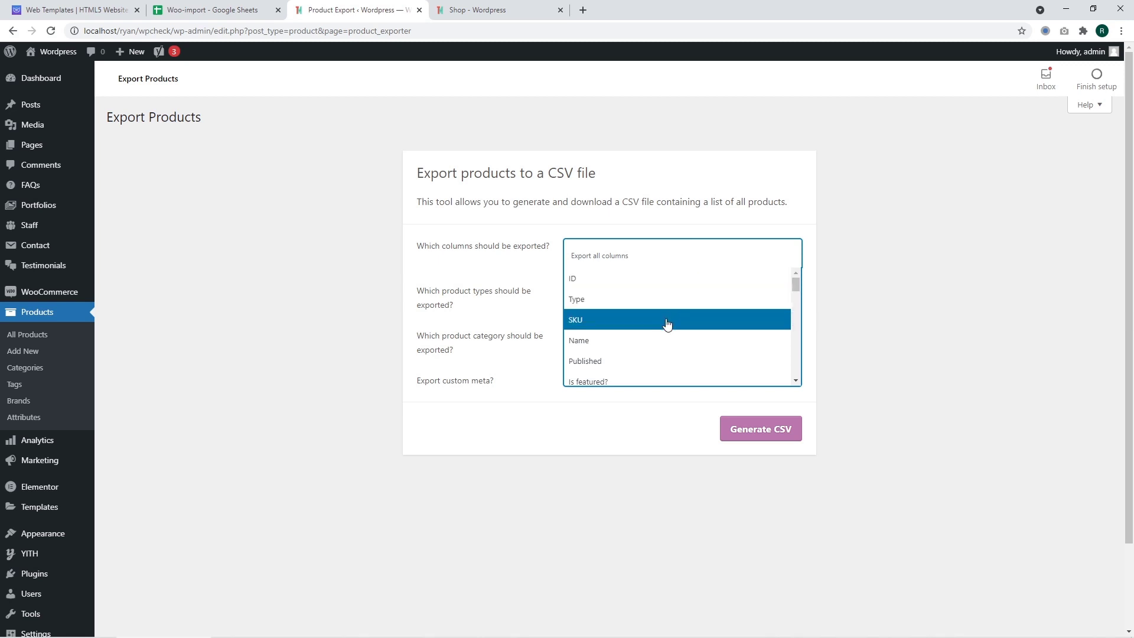
{"action": "left_click", "coordinate": [668, 341]}
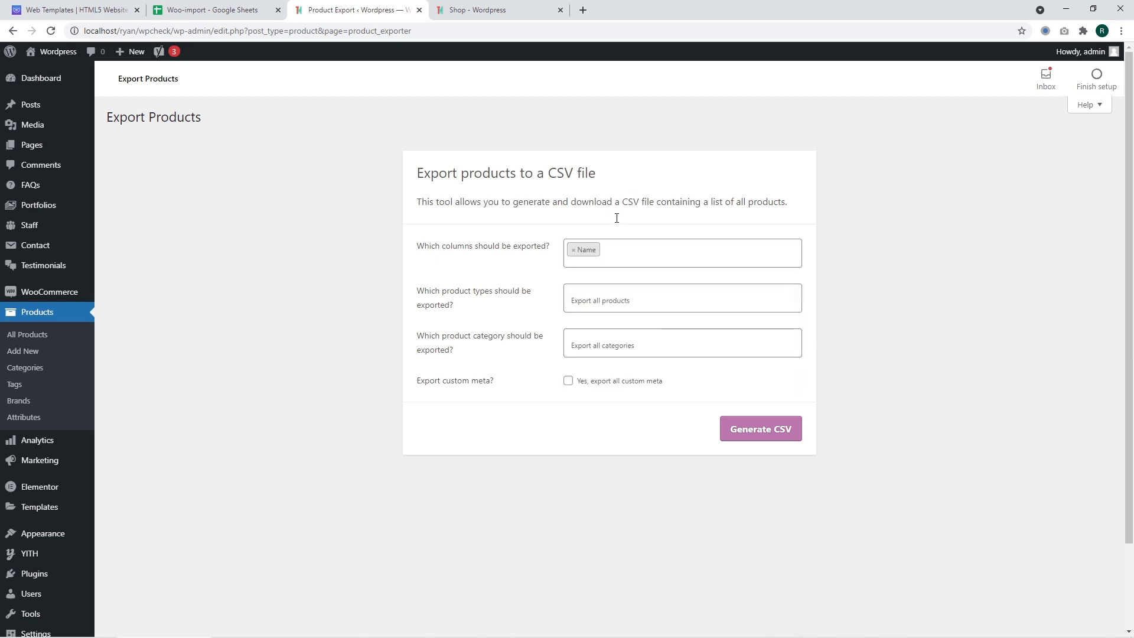
{"action": "left_click", "coordinate": [629, 256]}
{"action": "left_click", "coordinate": [615, 363]}
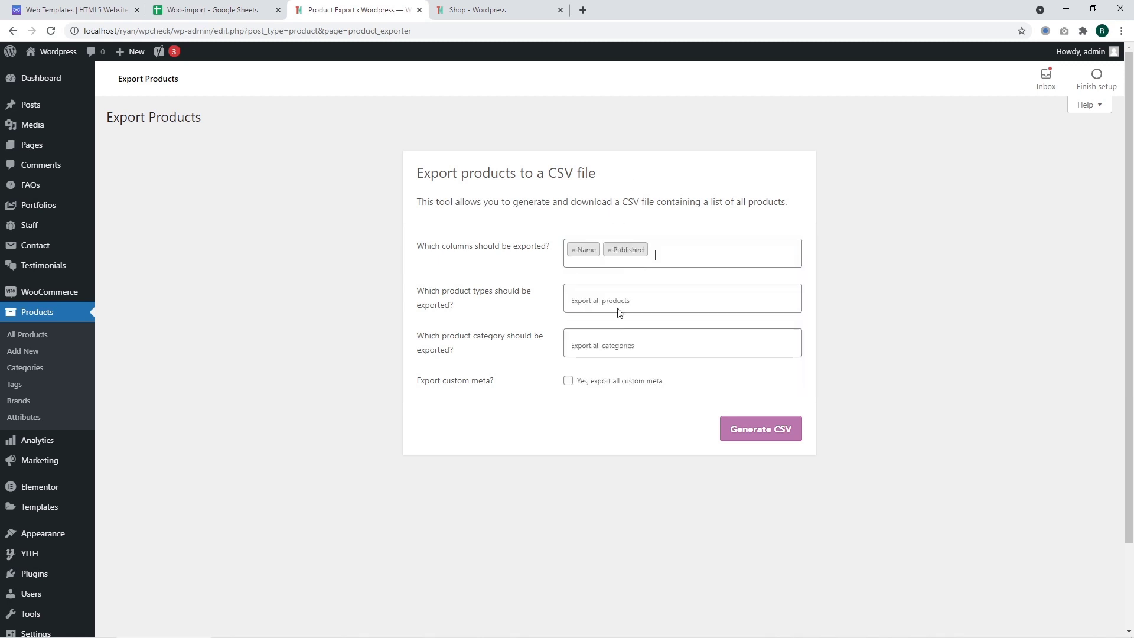
{"action": "left_click", "coordinate": [673, 253]}
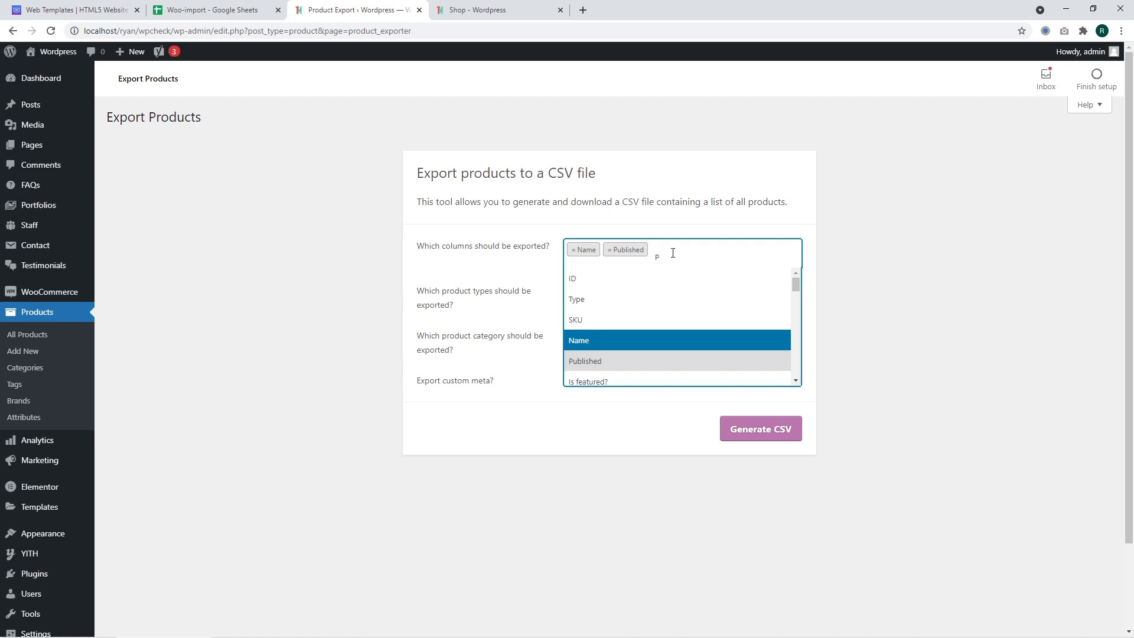
{"action": "type", "text": "pro"}
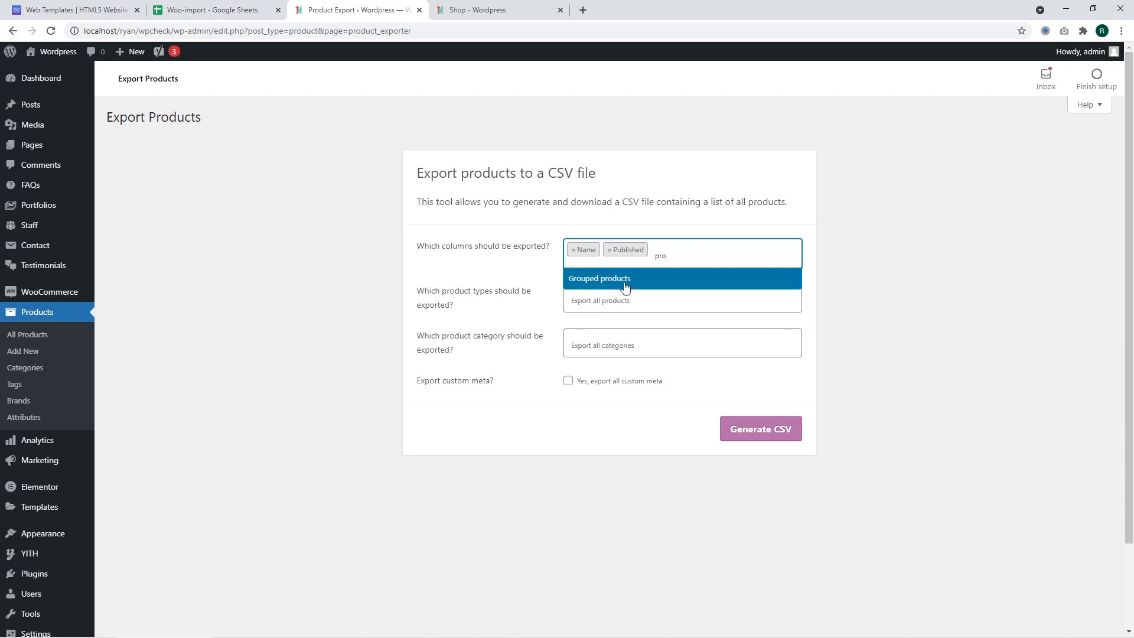
{"action": "left_click", "coordinate": [672, 256]}
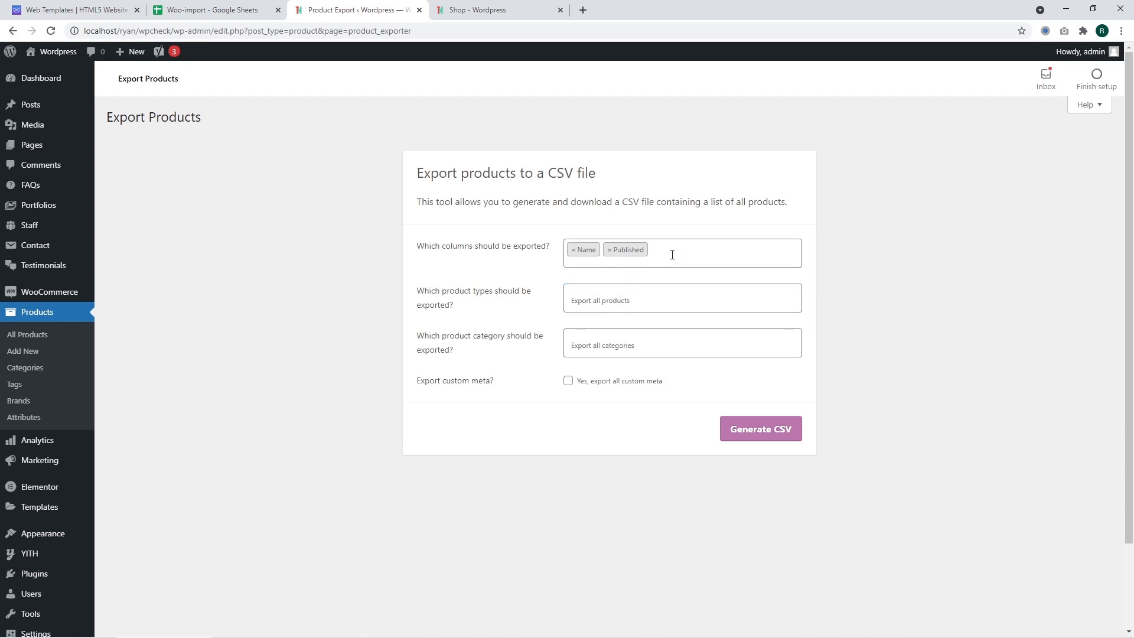
{"action": "left_click", "coordinate": [673, 254]}
{"action": "left_click", "coordinate": [675, 253]}
{"action": "left_click", "coordinate": [675, 253]}
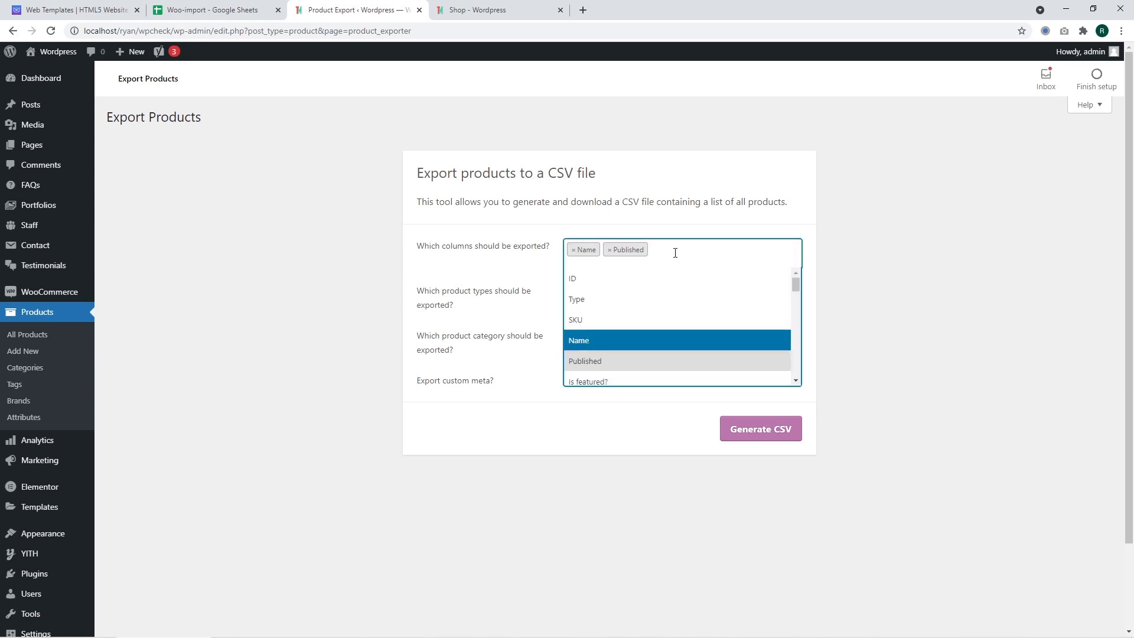
{"action": "type", "text": "price"}
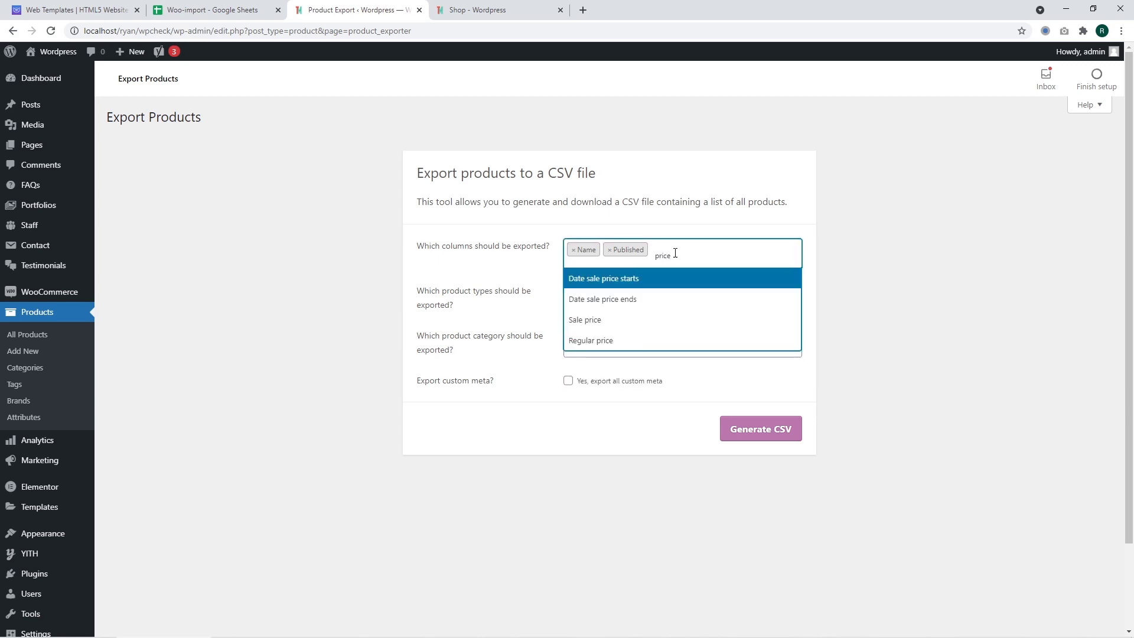
{"action": "left_click", "coordinate": [620, 341]}
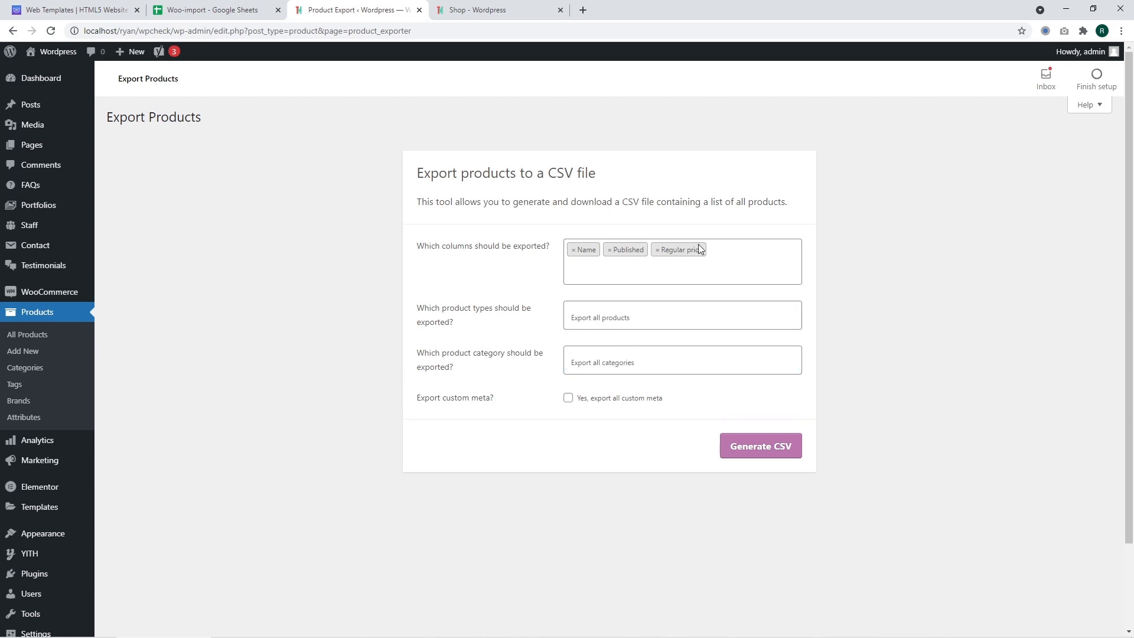
{"action": "left_click", "coordinate": [741, 253]}
{"action": "scroll", "coordinate": [716, 309], "scroll_direction": "down", "scroll_amount": 5}
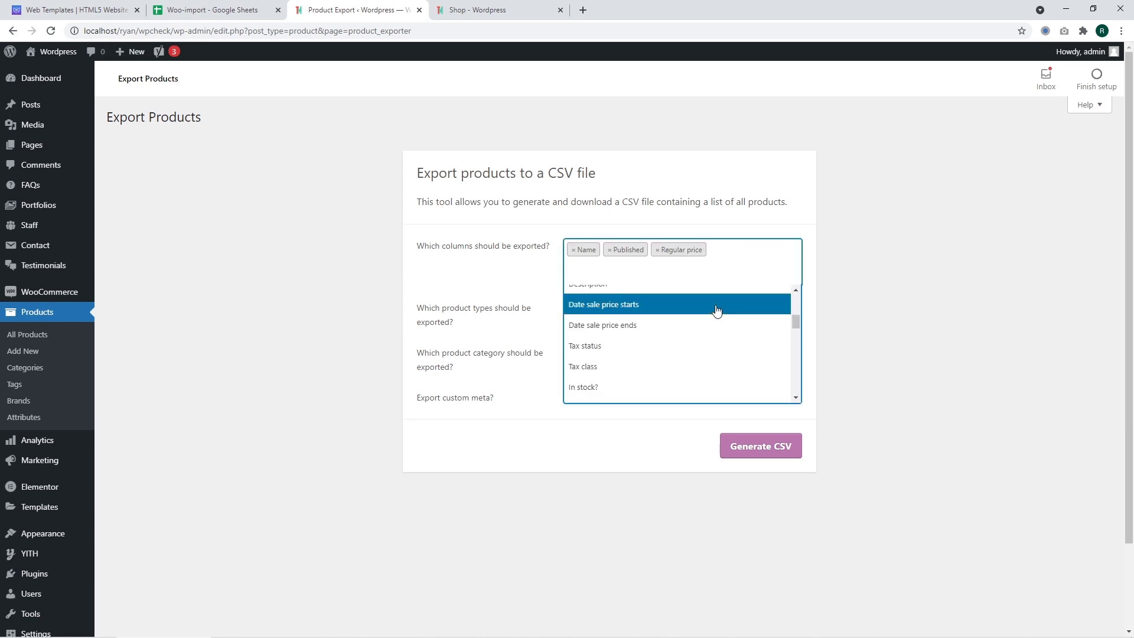
{"action": "scroll", "coordinate": [716, 310], "scroll_direction": "down", "scroll_amount": 4}
{"action": "scroll", "coordinate": [716, 310], "scroll_direction": "down", "scroll_amount": 2}
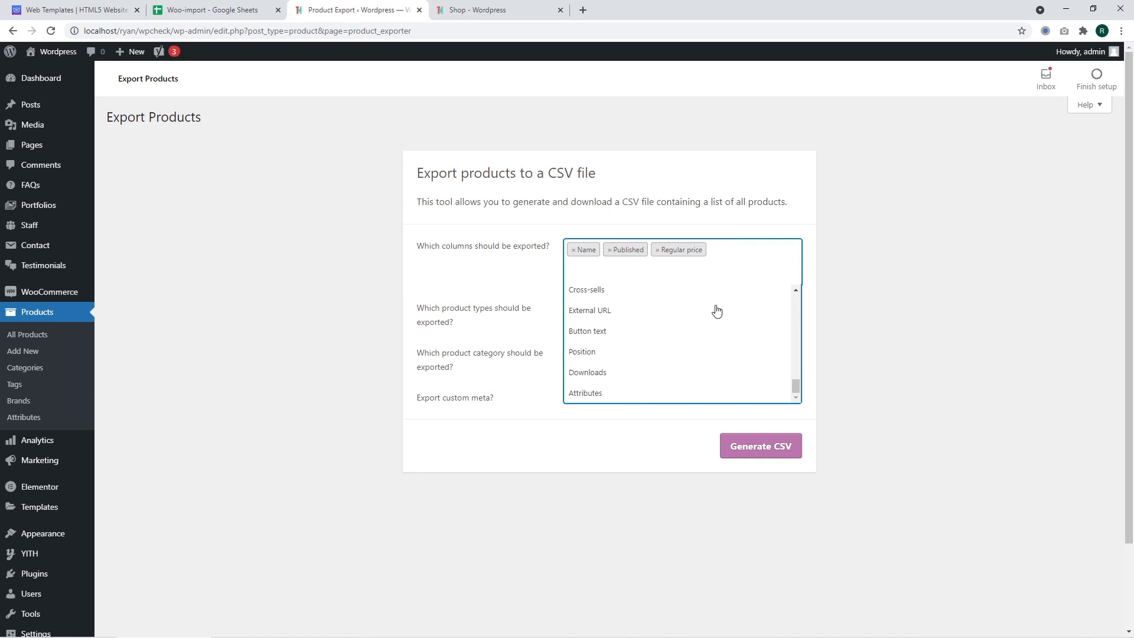
{"action": "scroll", "coordinate": [716, 309], "scroll_direction": "up", "scroll_amount": 5}
{"action": "scroll", "coordinate": [715, 310], "scroll_direction": "up", "scroll_amount": 6}
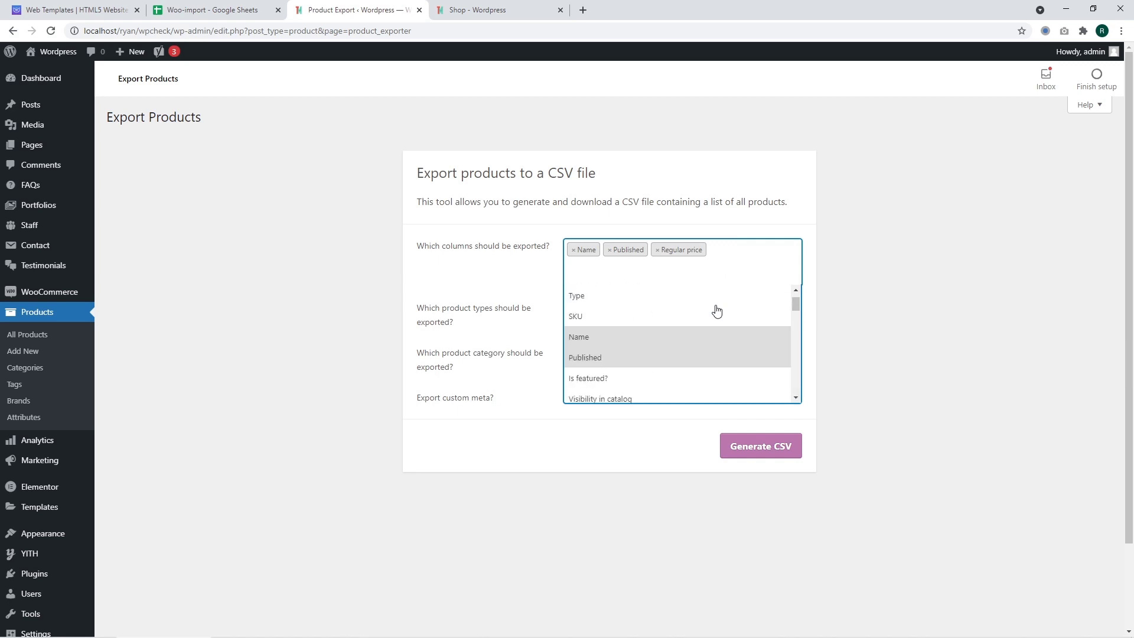
{"action": "left_click", "coordinate": [748, 248]}
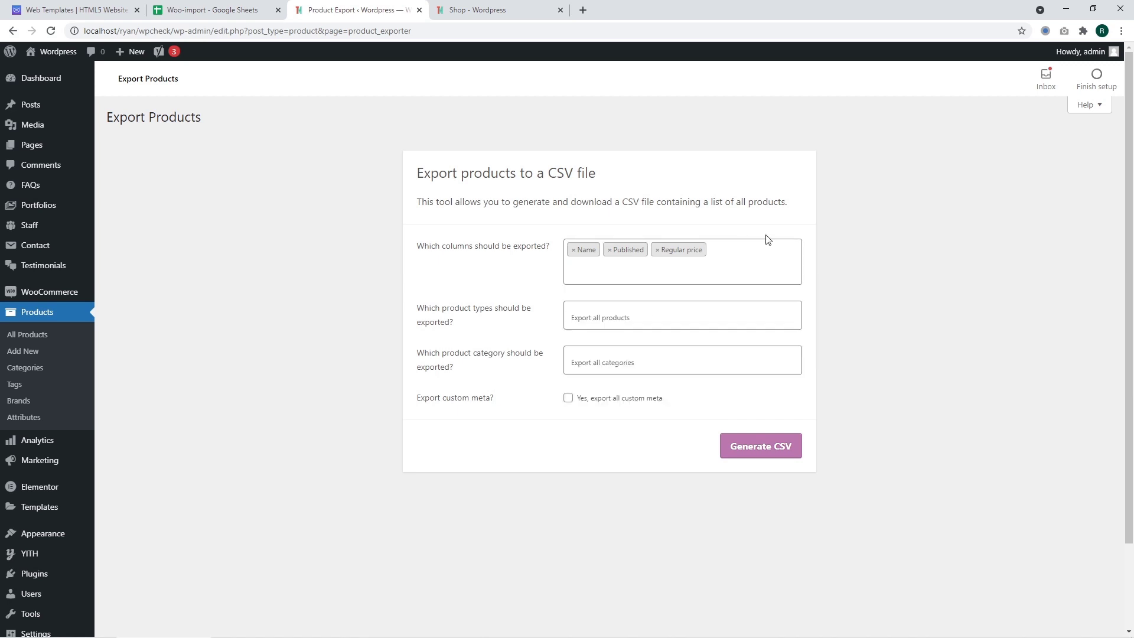
{"action": "left_click", "coordinate": [573, 251]}
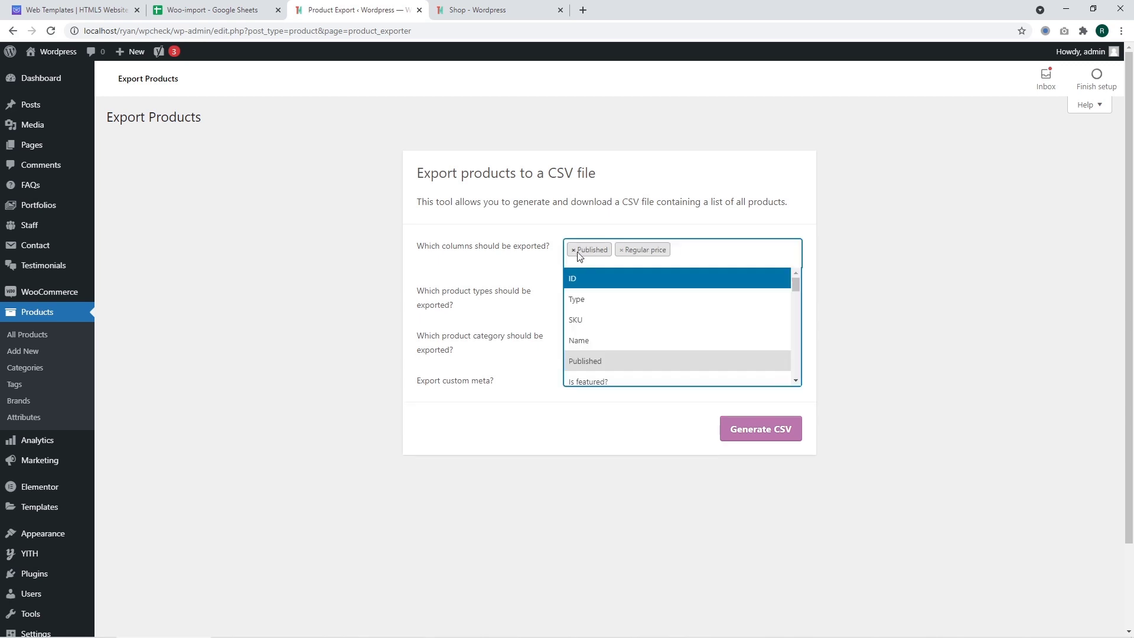
{"action": "left_click", "coordinate": [573, 251]}
{"action": "left_click", "coordinate": [573, 251]}
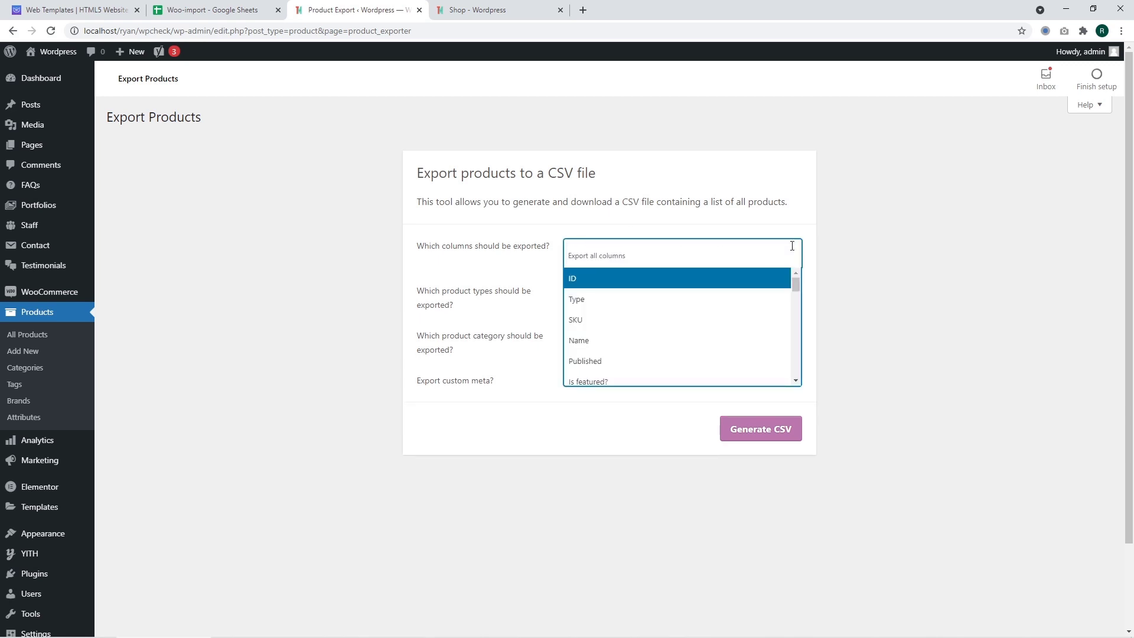
{"action": "left_click", "coordinate": [819, 233]}
{"action": "left_click", "coordinate": [635, 250]}
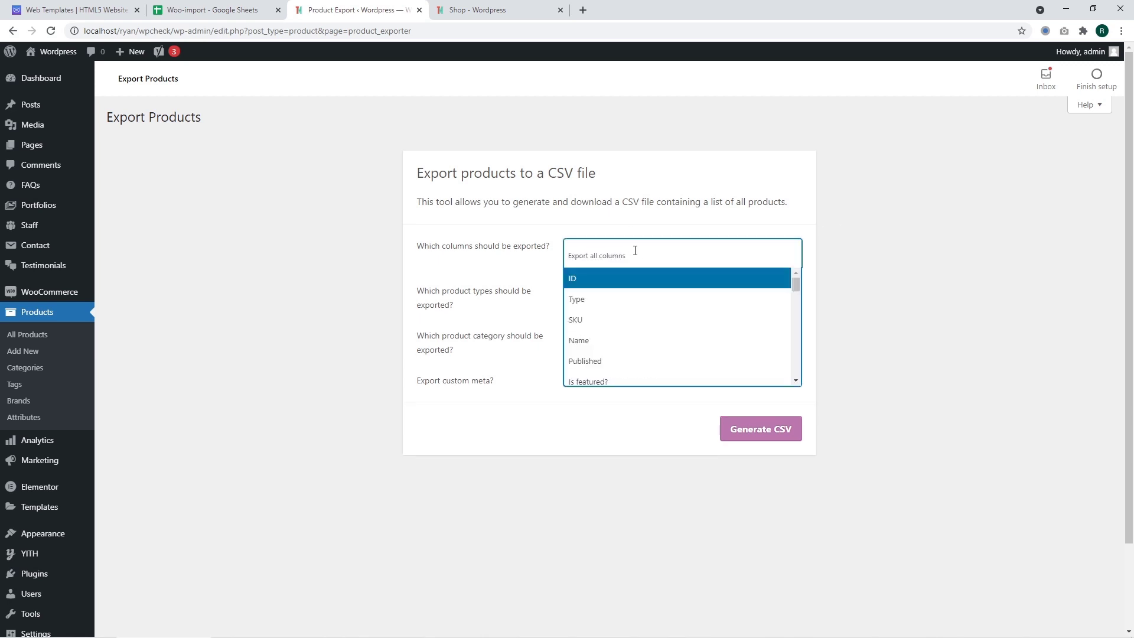
{"action": "left_click", "coordinate": [842, 246]}
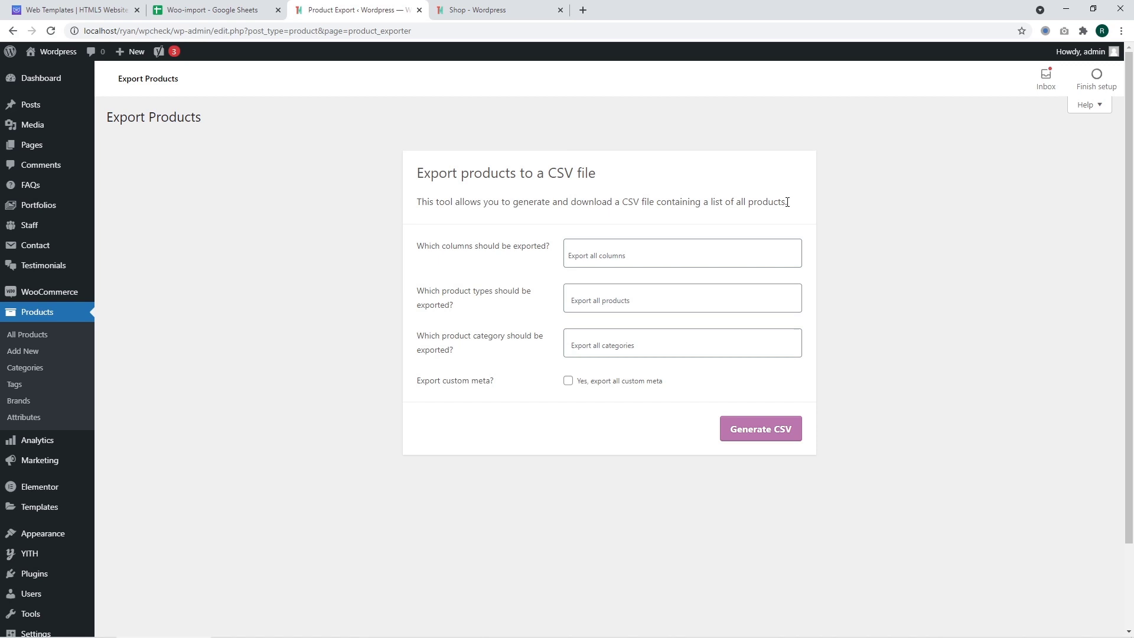
Remove the Grouped and Product variations type filters so all product types are exported
{"action": "left_click", "coordinate": [607, 300]}
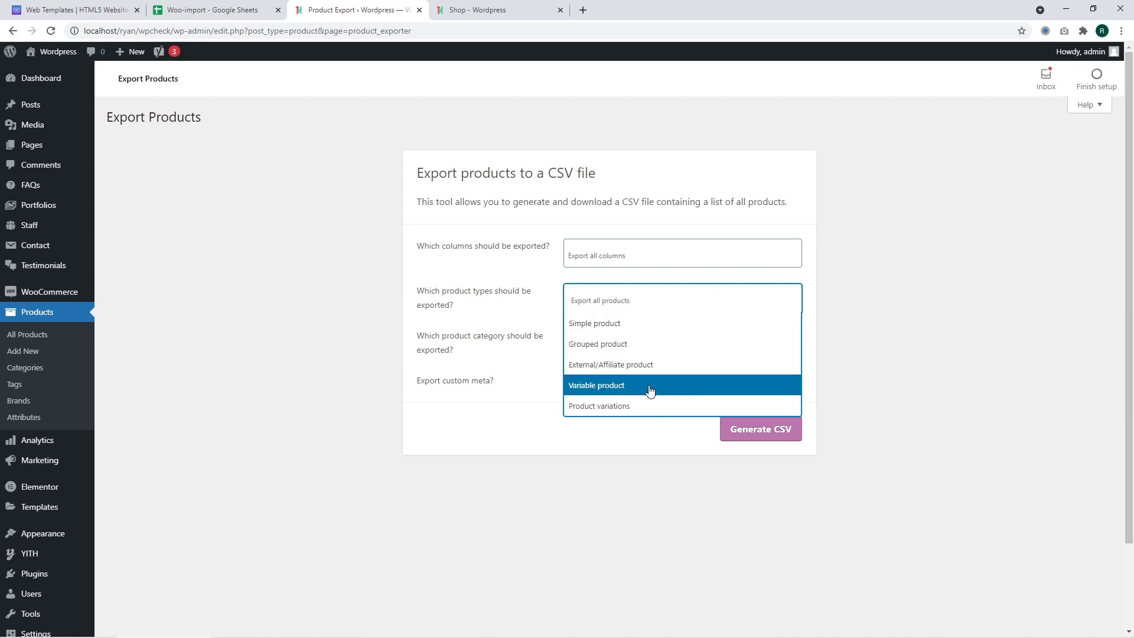
{"action": "left_click", "coordinate": [838, 292]}
{"action": "left_click", "coordinate": [660, 299]}
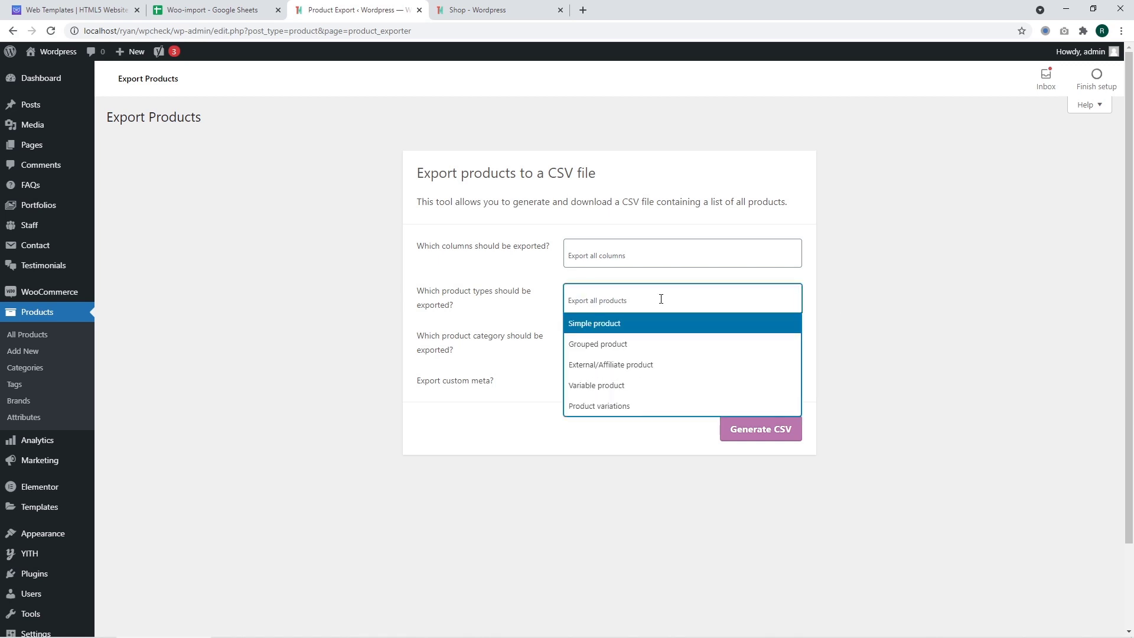
{"action": "left_click", "coordinate": [638, 343]}
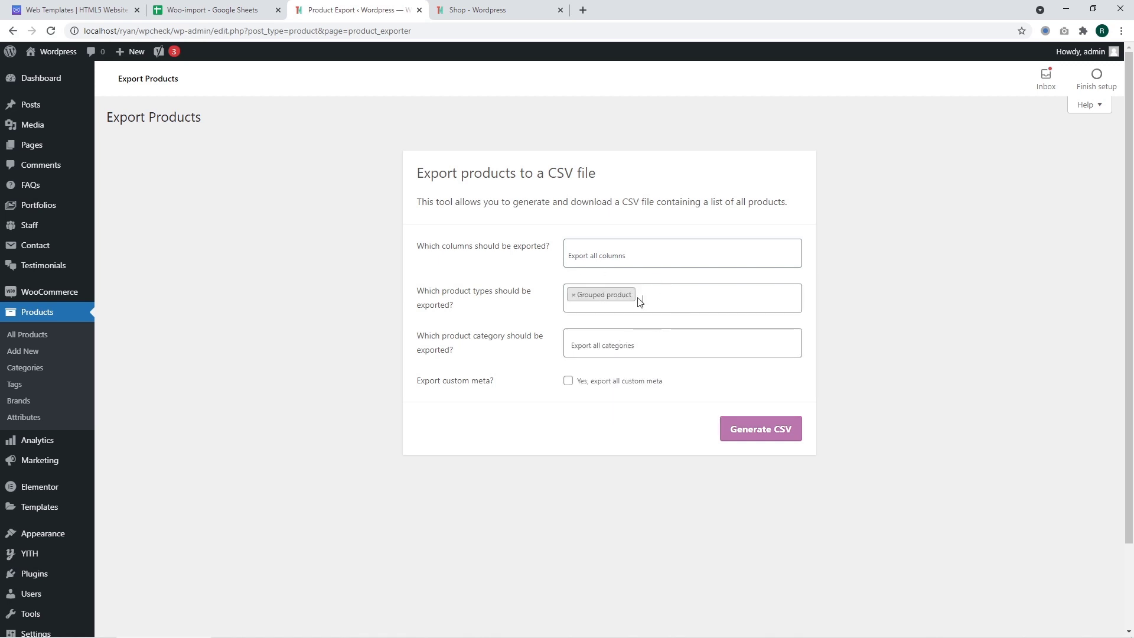
{"action": "left_click", "coordinate": [649, 299]}
{"action": "left_click", "coordinate": [619, 407]}
{"action": "left_click", "coordinate": [644, 295]}
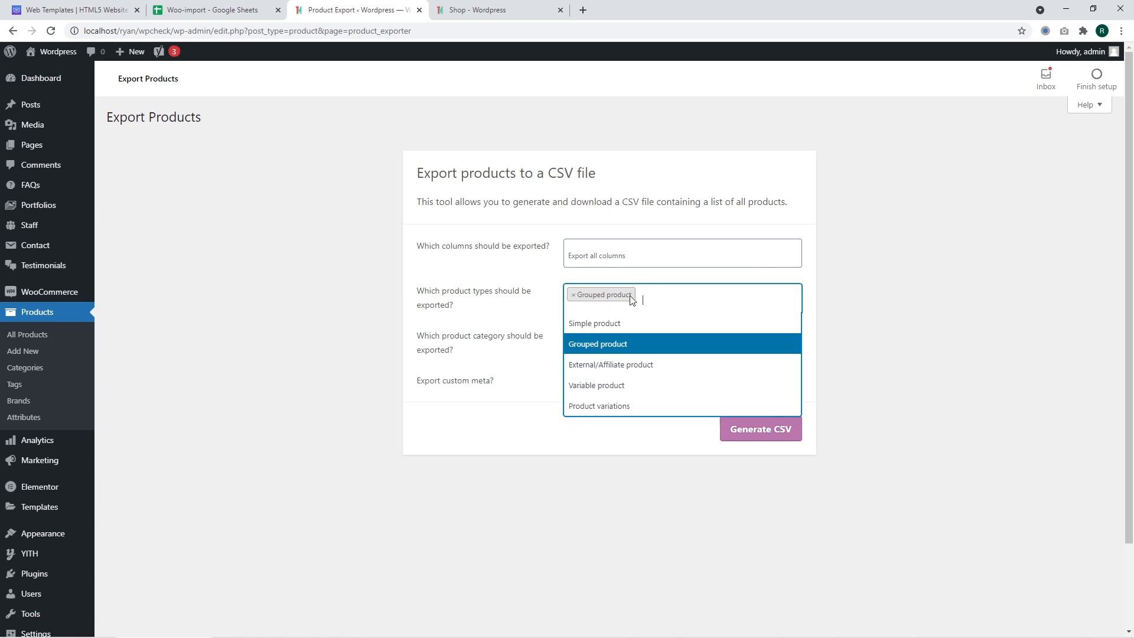
{"action": "left_click", "coordinate": [574, 295]}
{"action": "left_click", "coordinate": [867, 315]}
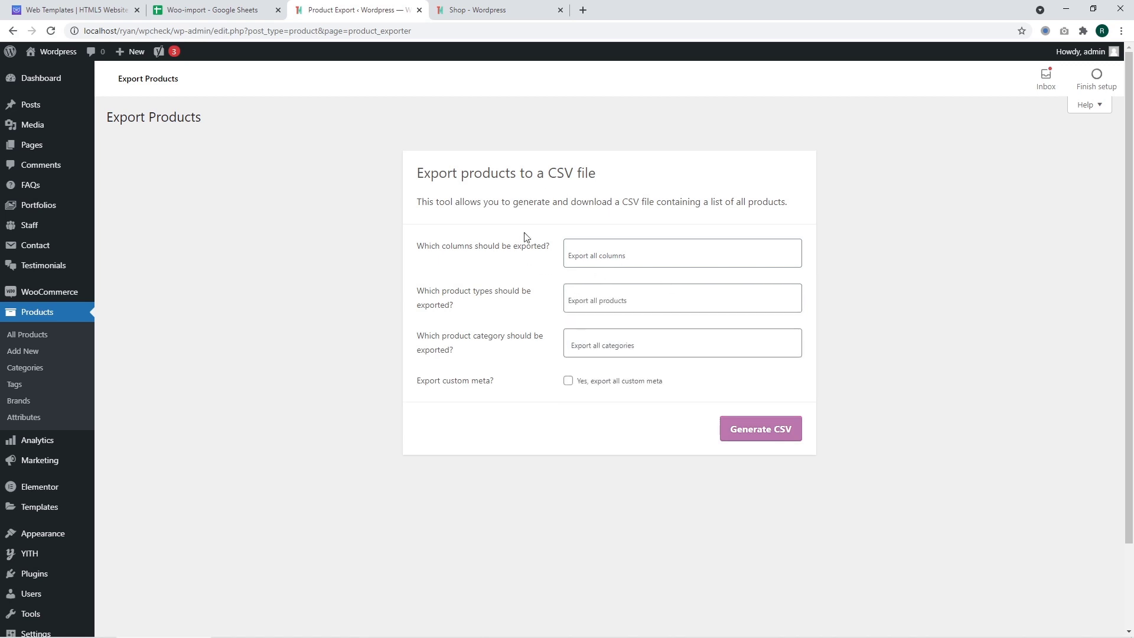
Remove the Mason's Level category filter so all categories are exported
{"action": "left_click", "coordinate": [626, 345]}
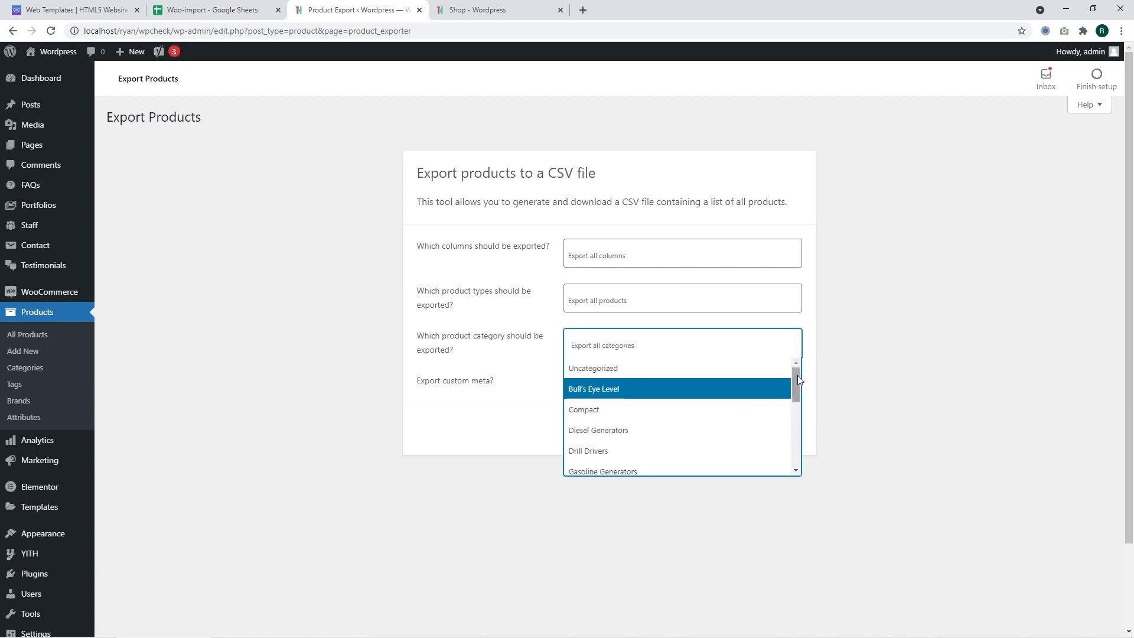
{"action": "left_click_drag", "start_coordinate": [797, 375], "coordinate": [792, 450]}
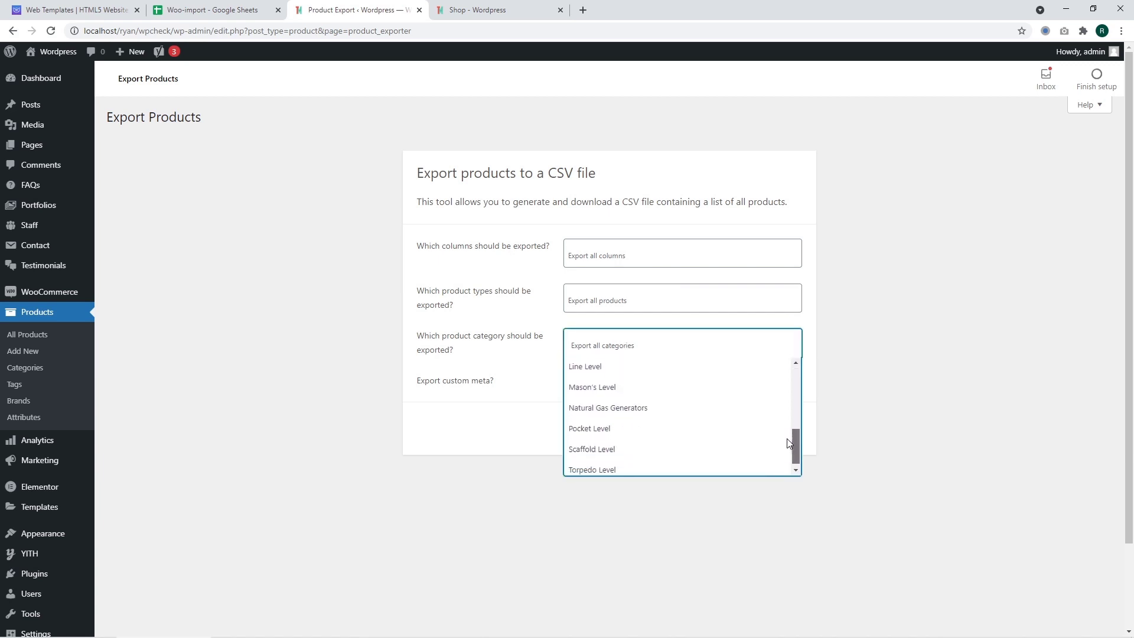
{"action": "left_click", "coordinate": [732, 387]}
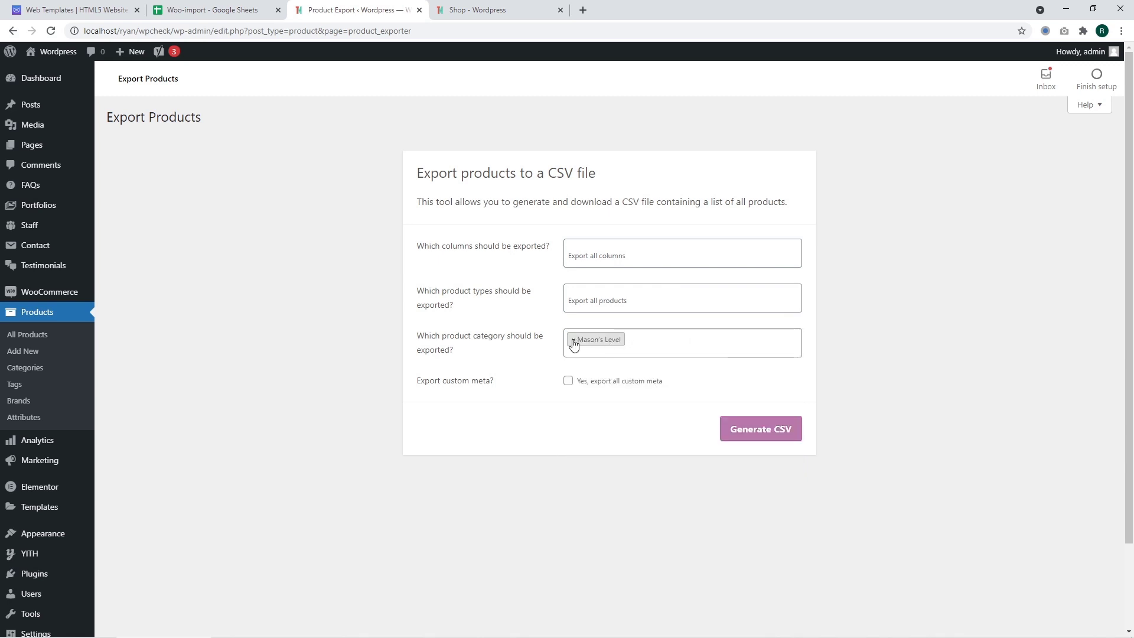
{"action": "left_click", "coordinate": [573, 341]}
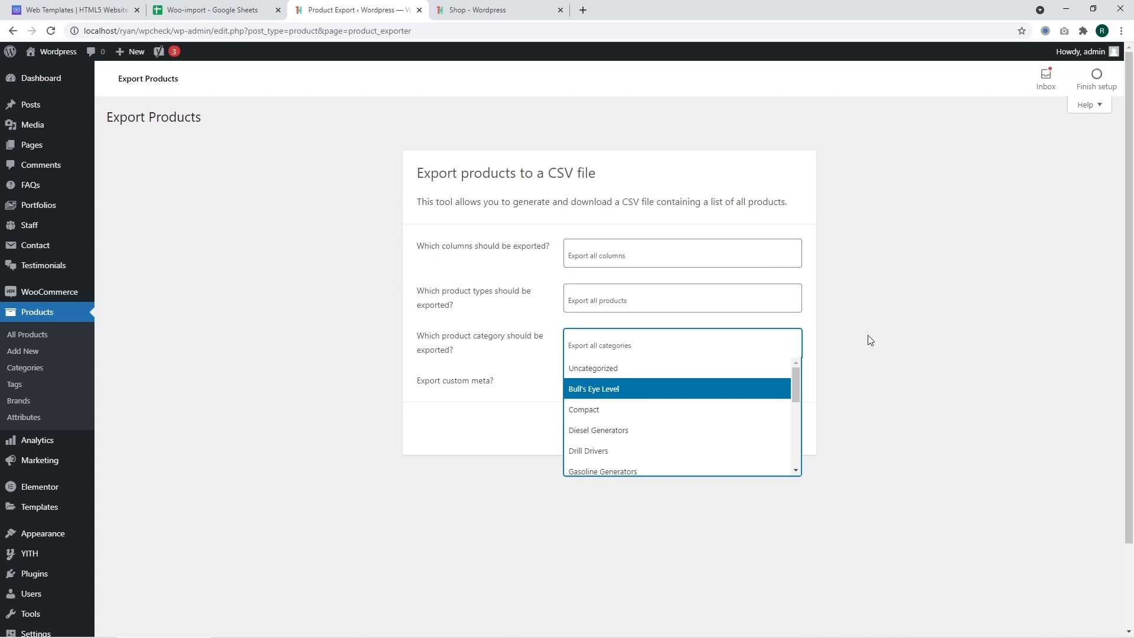
{"action": "left_click", "coordinate": [856, 322]}
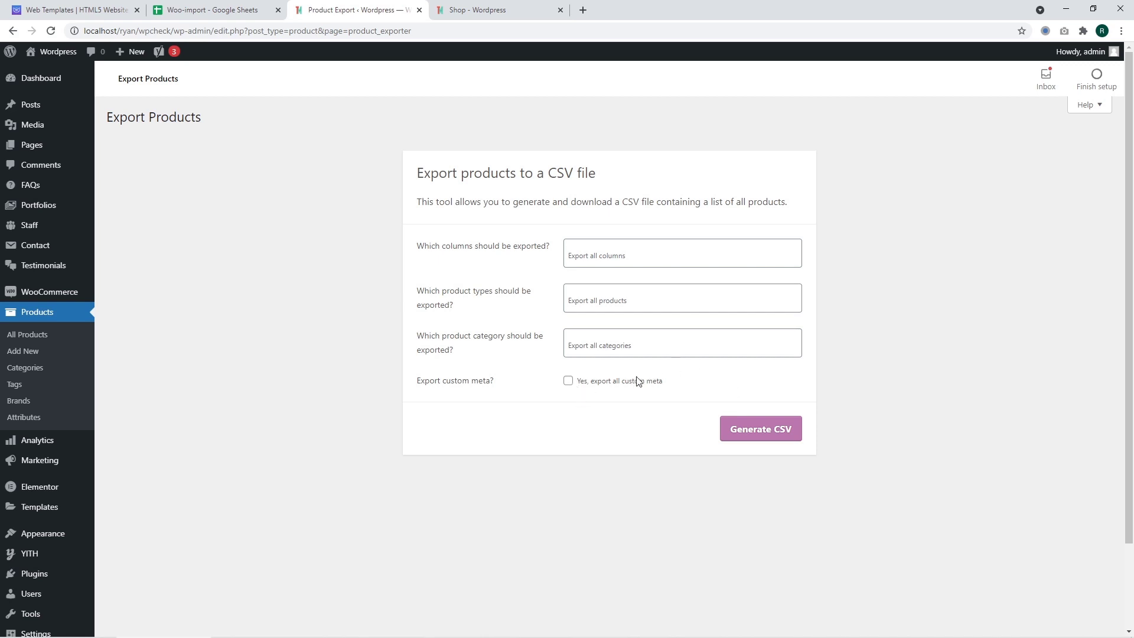
Include all custom meta, generate the product CSV, and locate the downloaded file in its folder
{"action": "left_click", "coordinate": [568, 381]}
{"action": "left_click", "coordinate": [778, 436]}
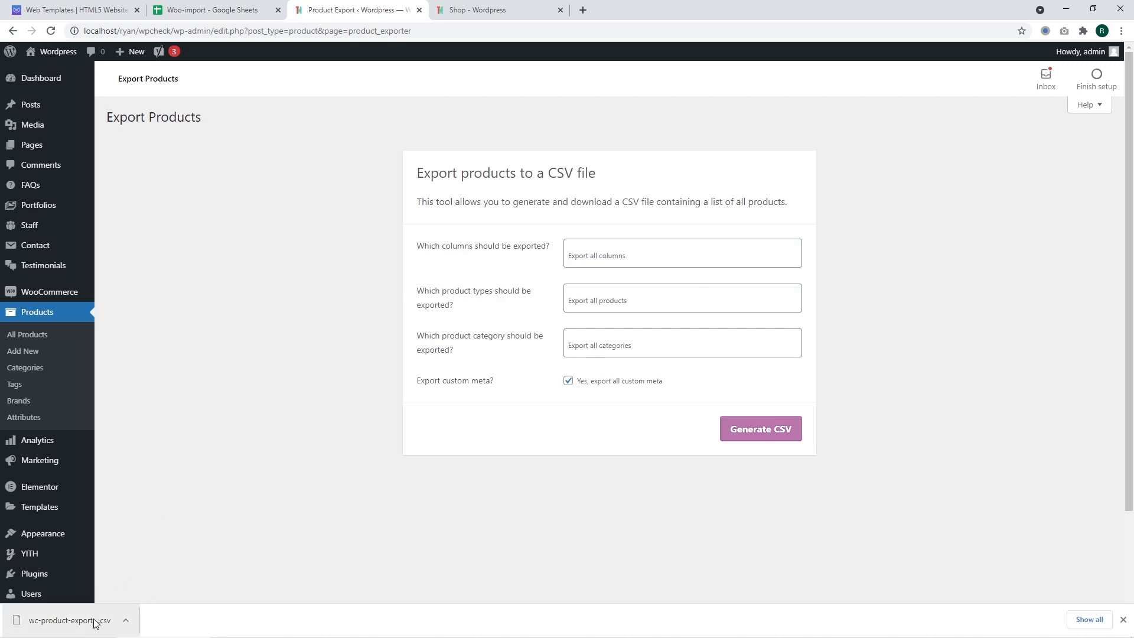
{"action": "left_click", "coordinate": [126, 621]}
{"action": "left_click", "coordinate": [121, 591]}
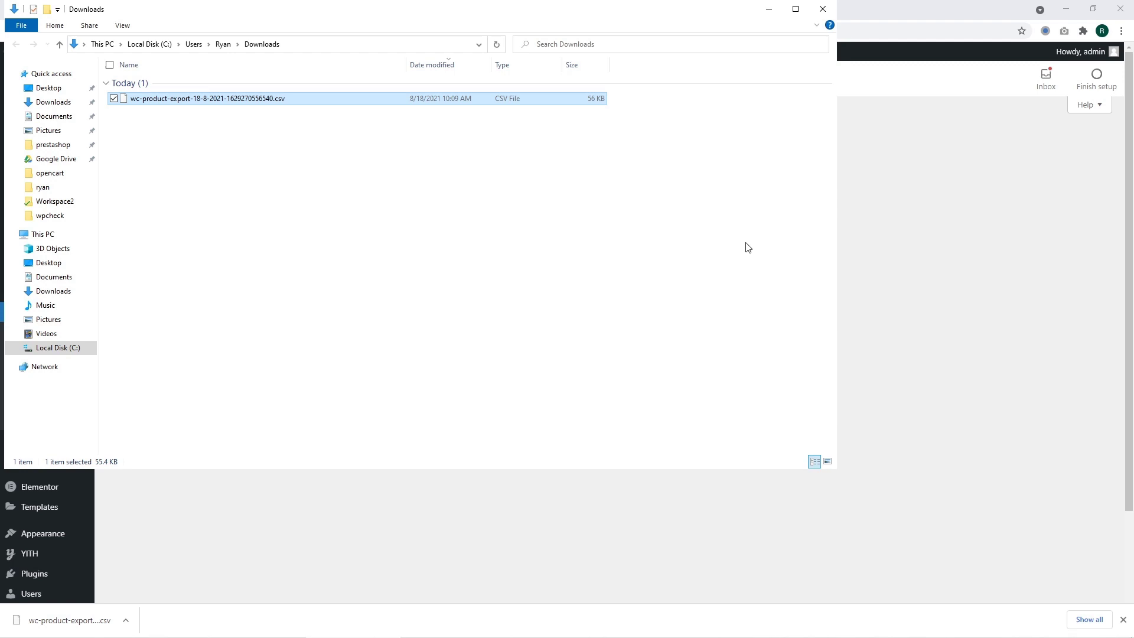
{"action": "key", "text": "alt+Tab"}
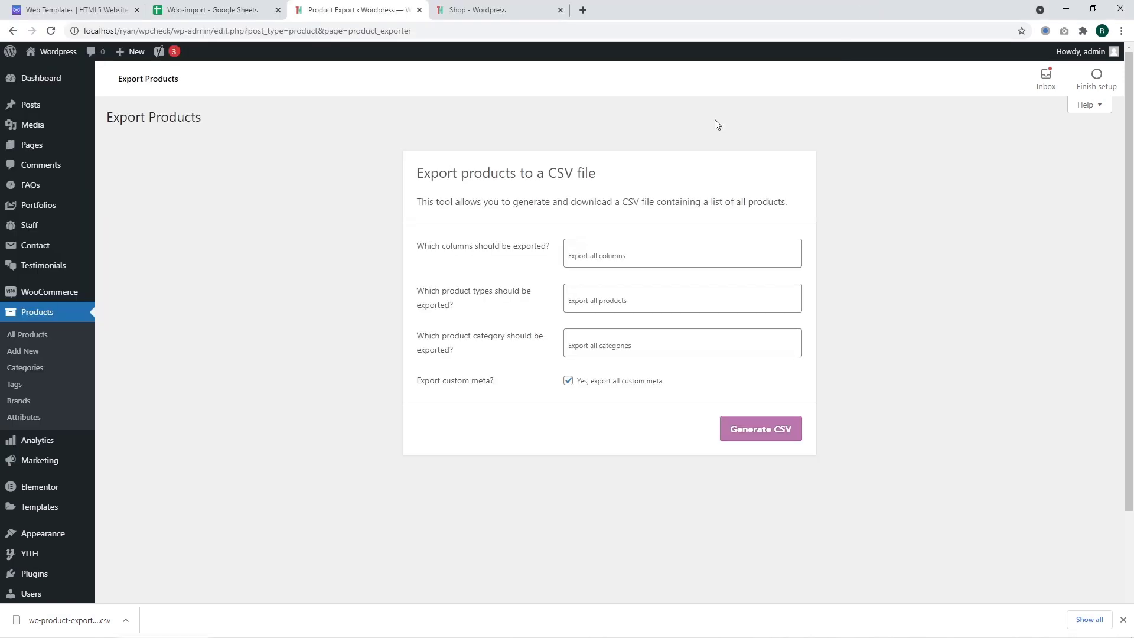
Upload the product CSV into a new spreadsheet in Woo-import with text conversion turned off
{"action": "left_click", "coordinate": [230, 8]}
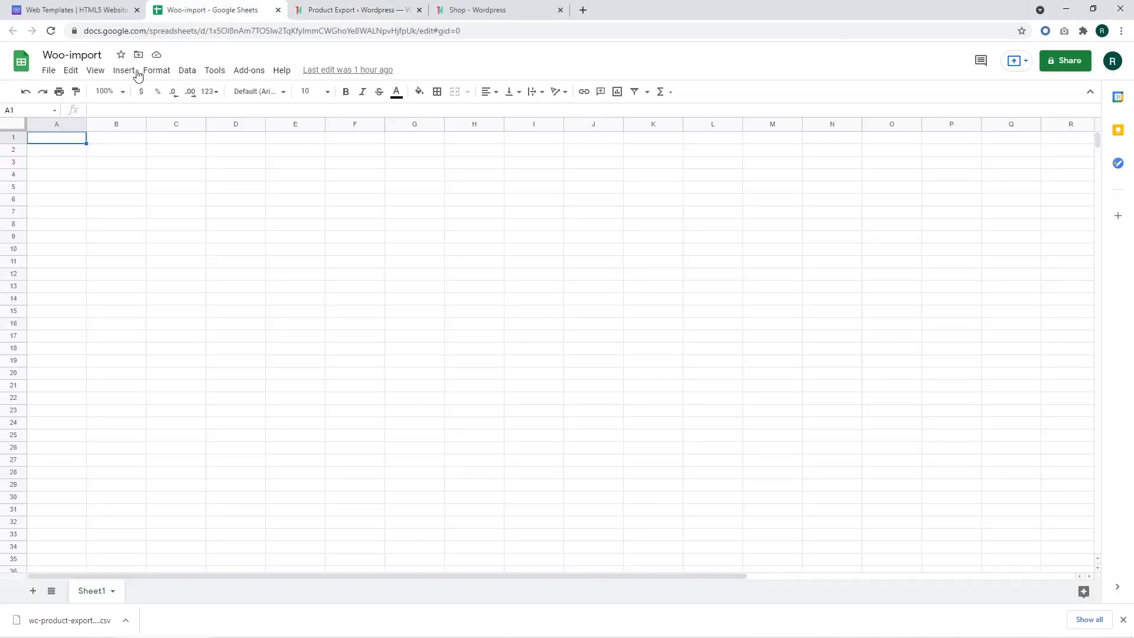
{"action": "left_click", "coordinate": [49, 71]}
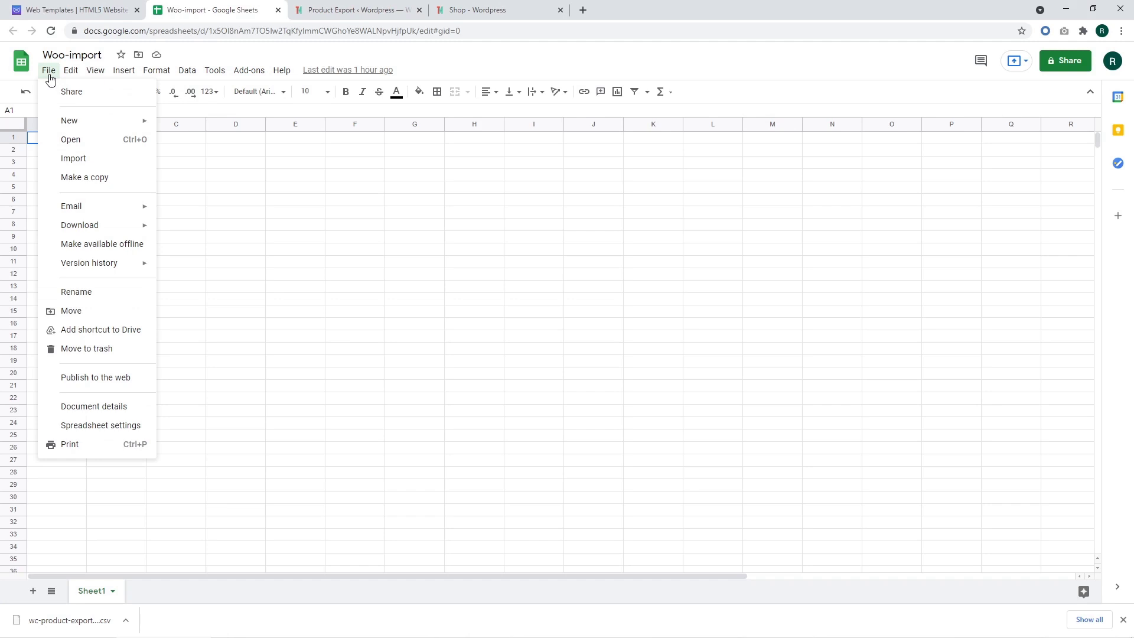
{"action": "left_click", "coordinate": [100, 160]}
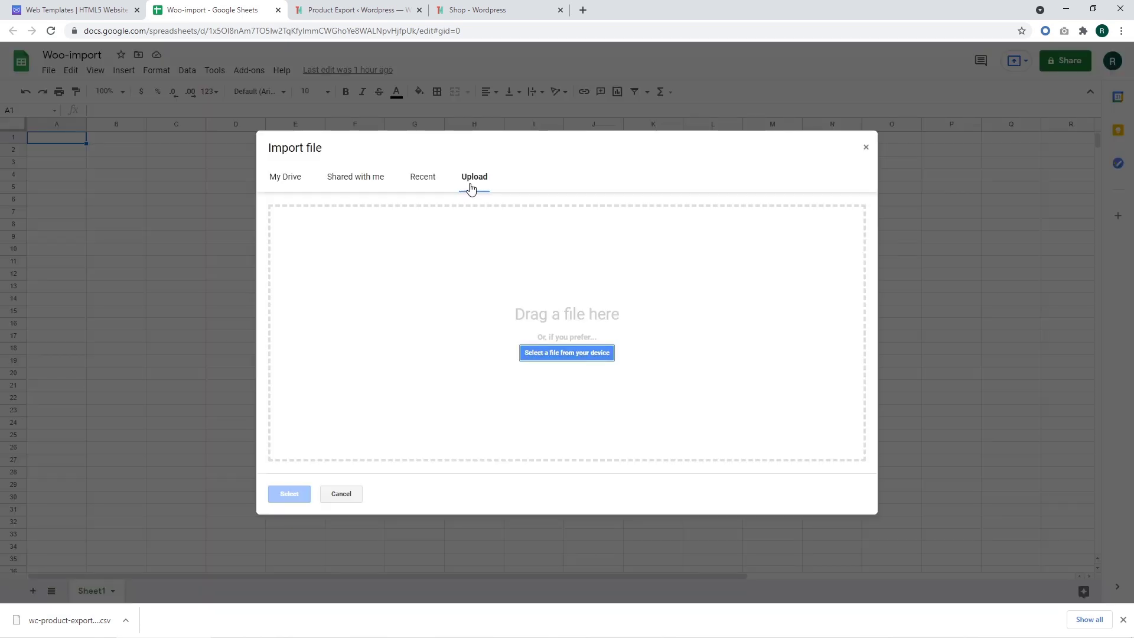
{"action": "left_click", "coordinate": [563, 353]}
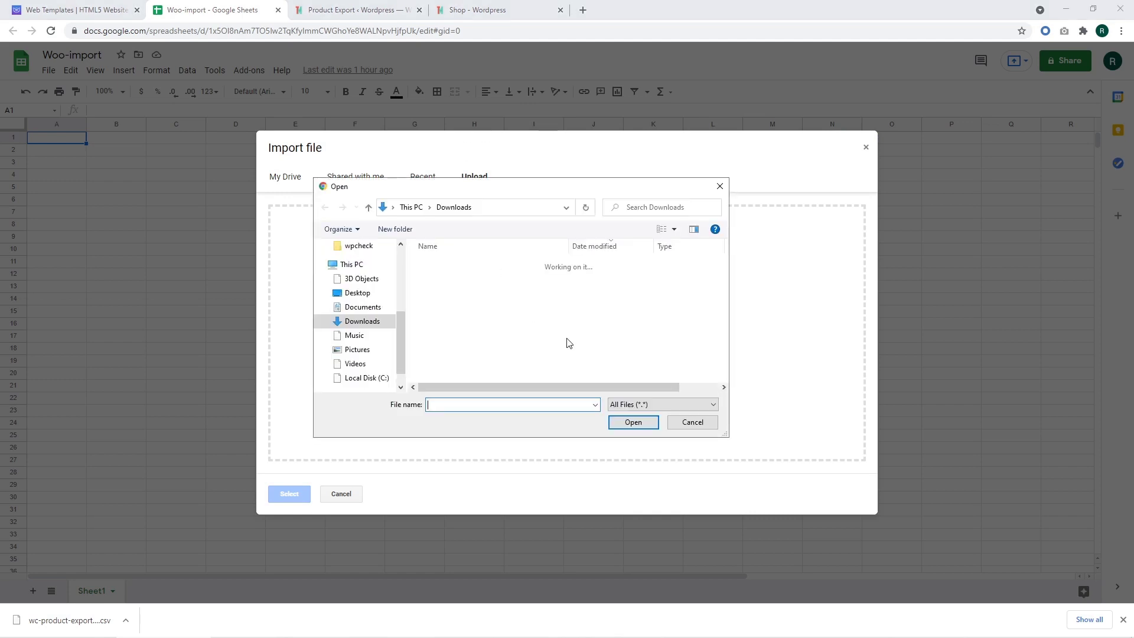
{"action": "double_click", "coordinate": [496, 280]}
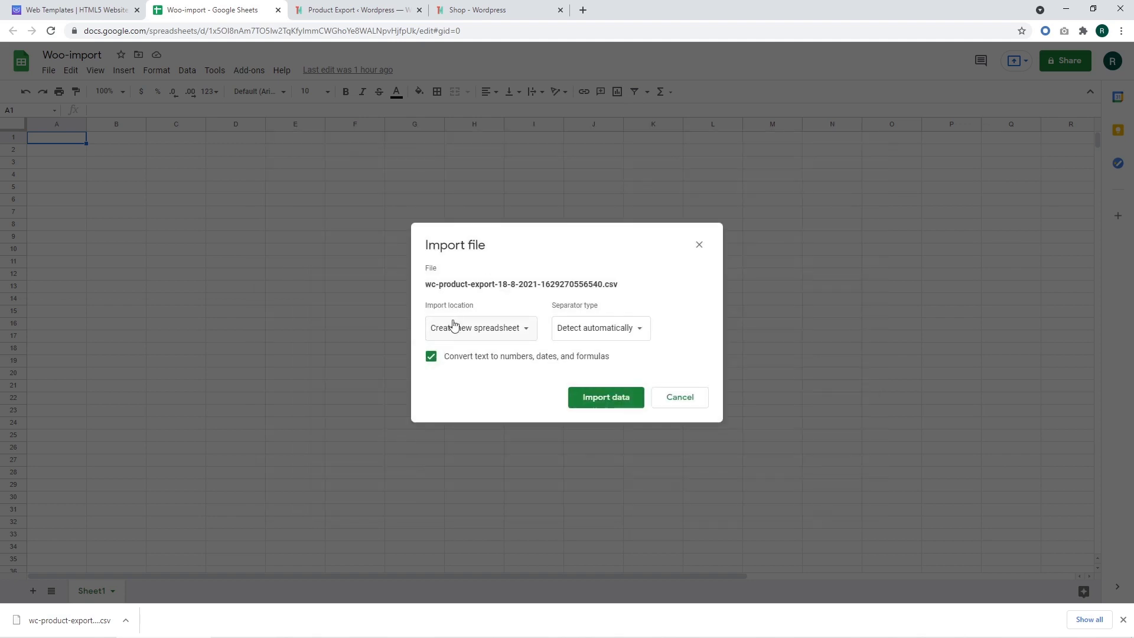
{"action": "left_click", "coordinate": [507, 362]}
{"action": "left_click", "coordinate": [615, 403]}
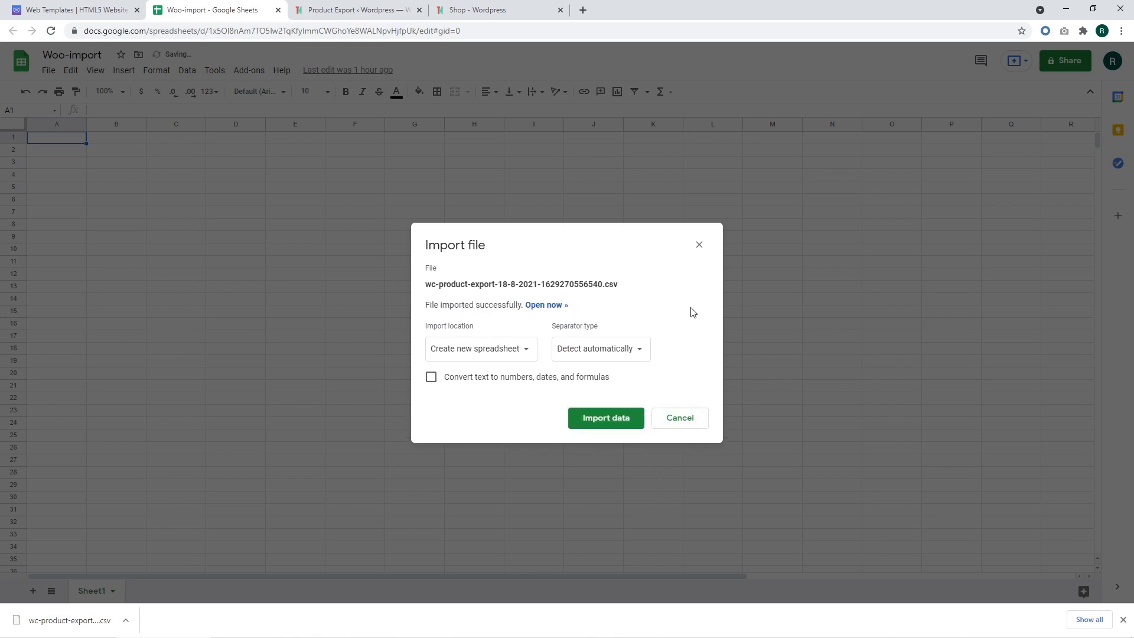
Open the new wc-product-export spreadsheet and scroll across its ID, Type, Name, Stock and price columns
{"action": "left_click", "coordinate": [551, 306]}
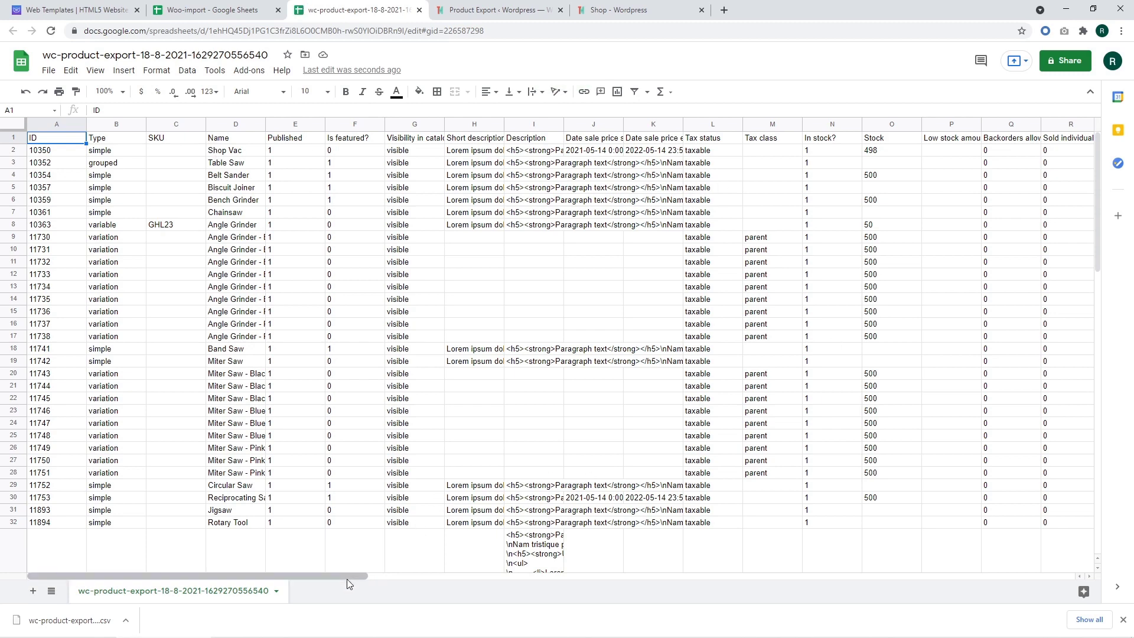
{"action": "left_click_drag", "start_coordinate": [347, 579], "coordinate": [347, 506]}
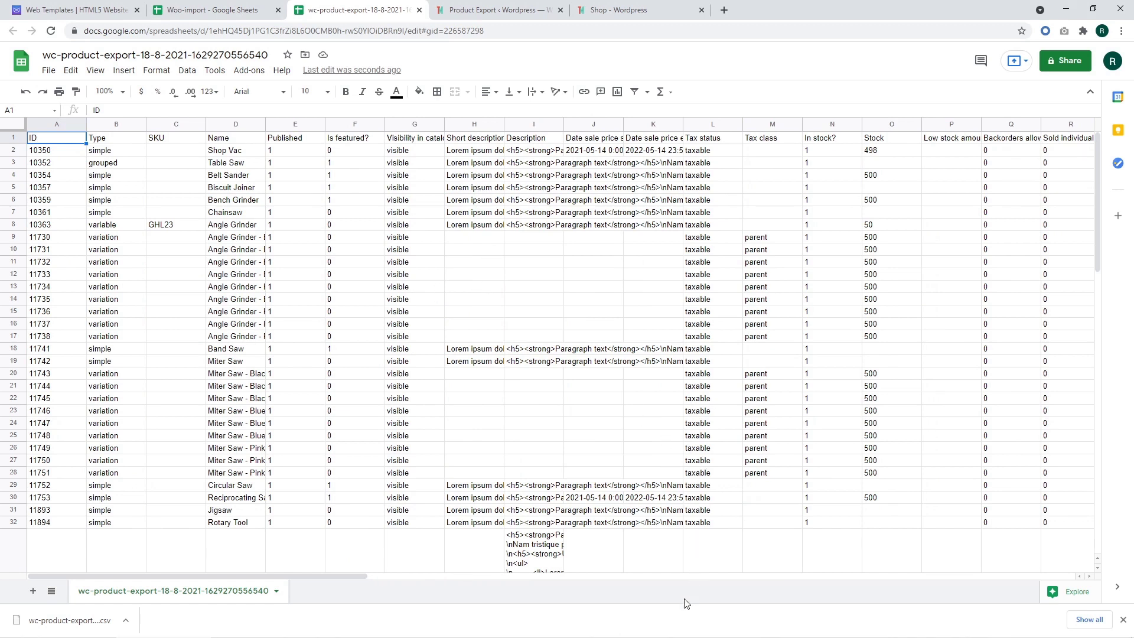
{"action": "left_click_drag", "start_coordinate": [342, 575], "coordinate": [809, 624]}
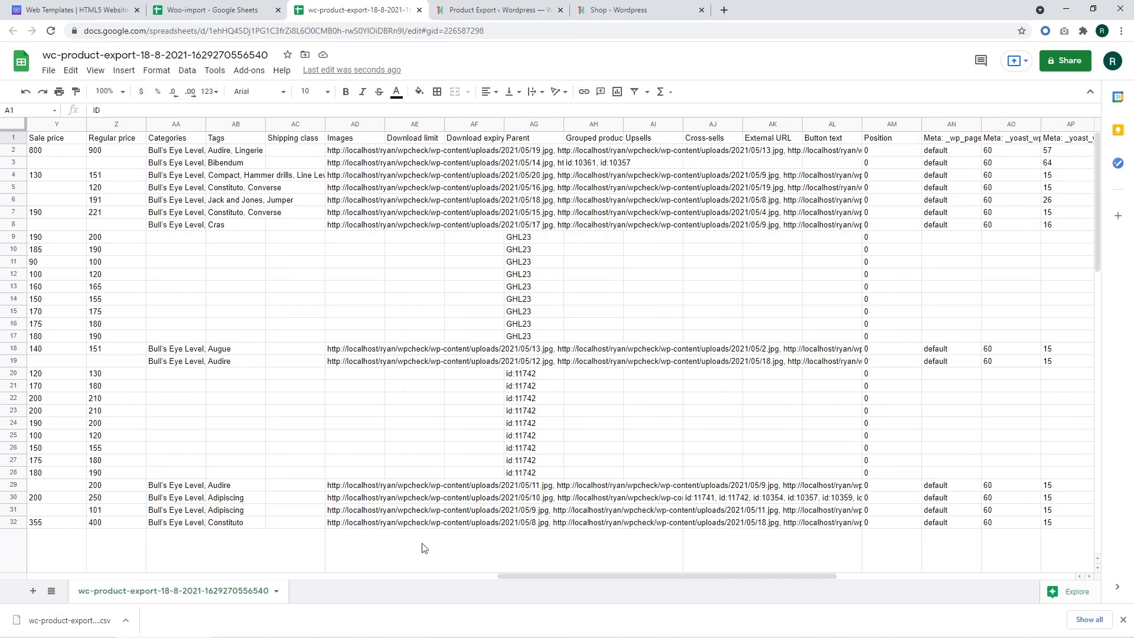
{"action": "left_click_drag", "start_coordinate": [797, 576], "coordinate": [357, 611]}
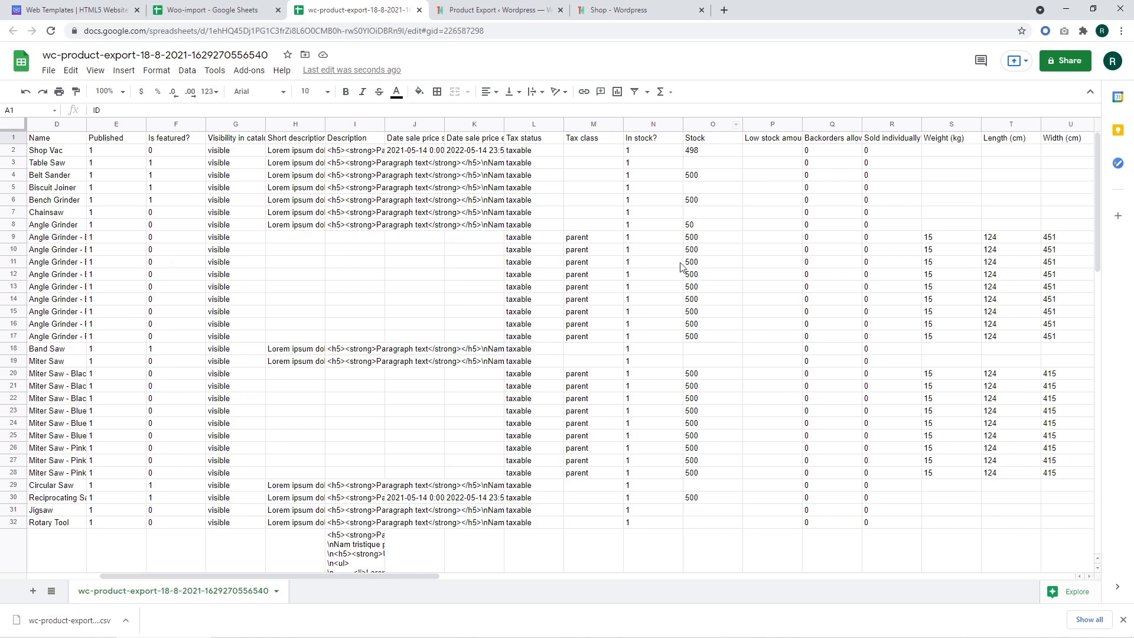
{"action": "scroll", "coordinate": [682, 267], "scroll_direction": "down", "scroll_amount": 2}
{"action": "scroll", "coordinate": [682, 267], "scroll_direction": "up", "scroll_amount": 2}
Copy the Band Saw title from the Shop, find it in the spreadsheet, then return to its product page
{"action": "key", "text": "shift+space"}
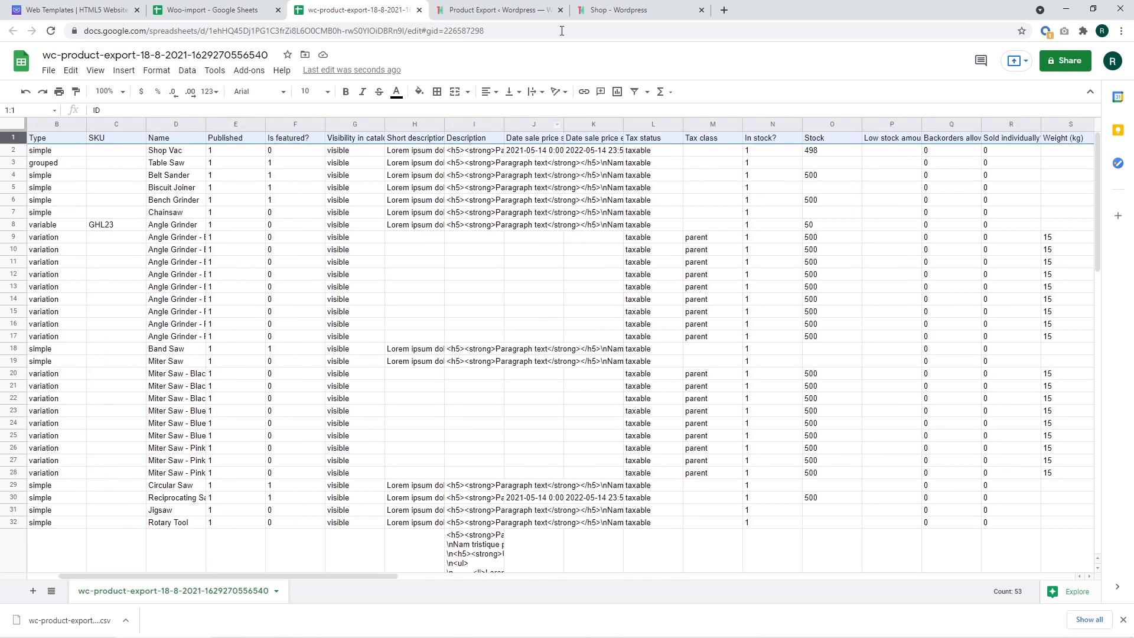
{"action": "left_click", "coordinate": [615, 17]}
{"action": "scroll", "coordinate": [390, 319], "scroll_direction": "down", "scroll_amount": 2}
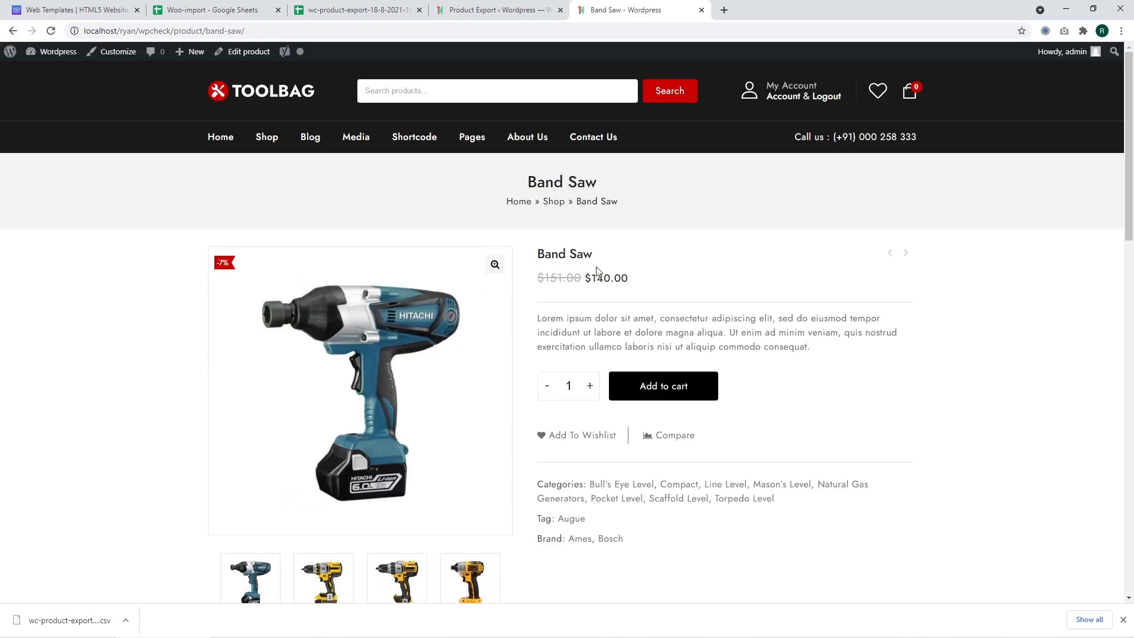
{"action": "triple_click", "coordinate": [571, 254]}
{"action": "key", "text": "ctrl+c"}
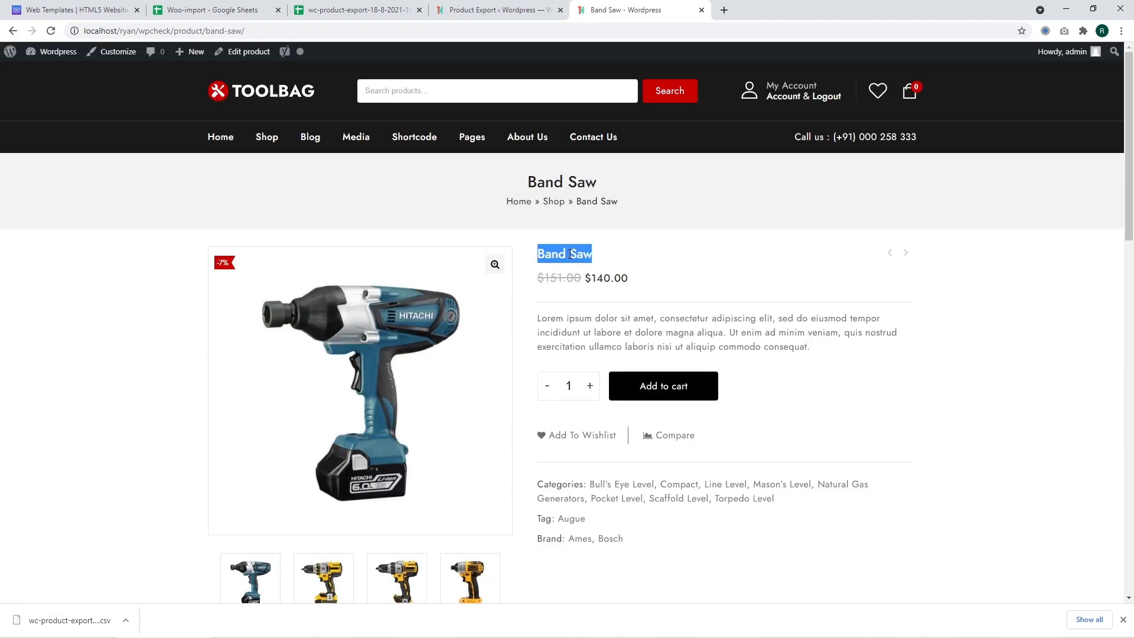
{"action": "left_click", "coordinate": [334, 8]}
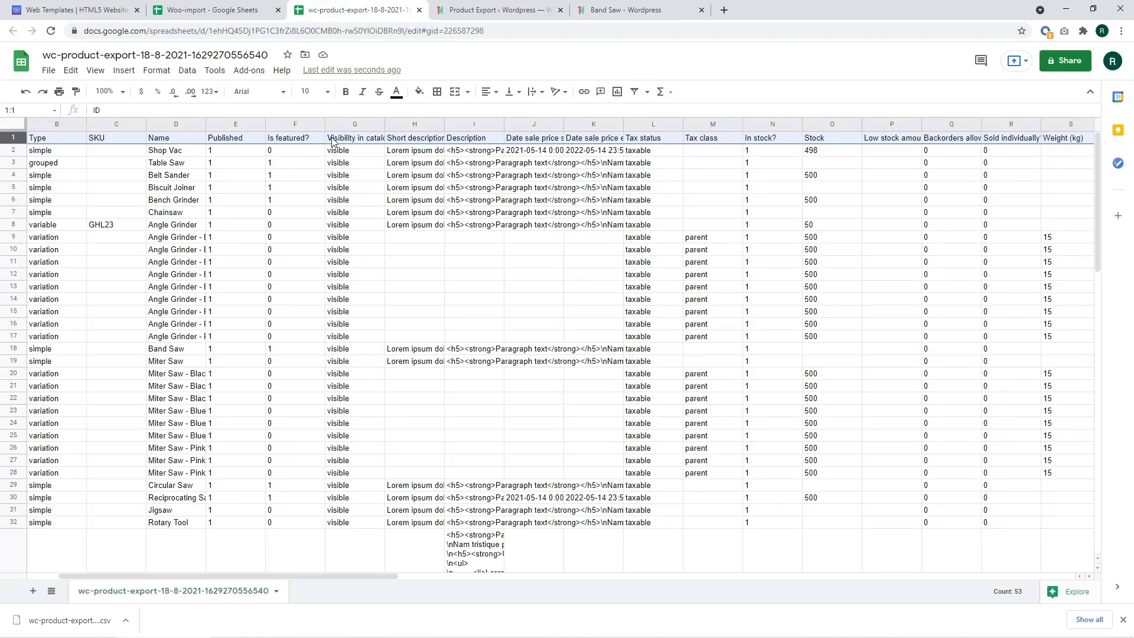
{"action": "key", "text": "ctrl+f"}
{"action": "key", "text": "ctrl+v"}
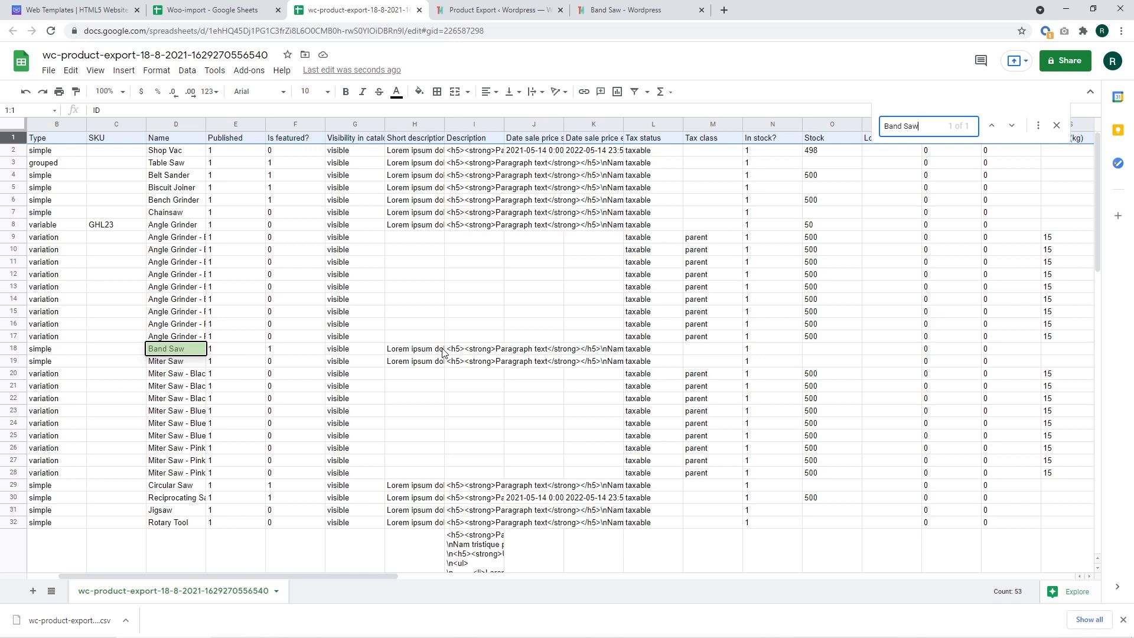
{"action": "key", "text": "ctrl+Tab"}
{"action": "key", "text": "ctrl+Tab"}
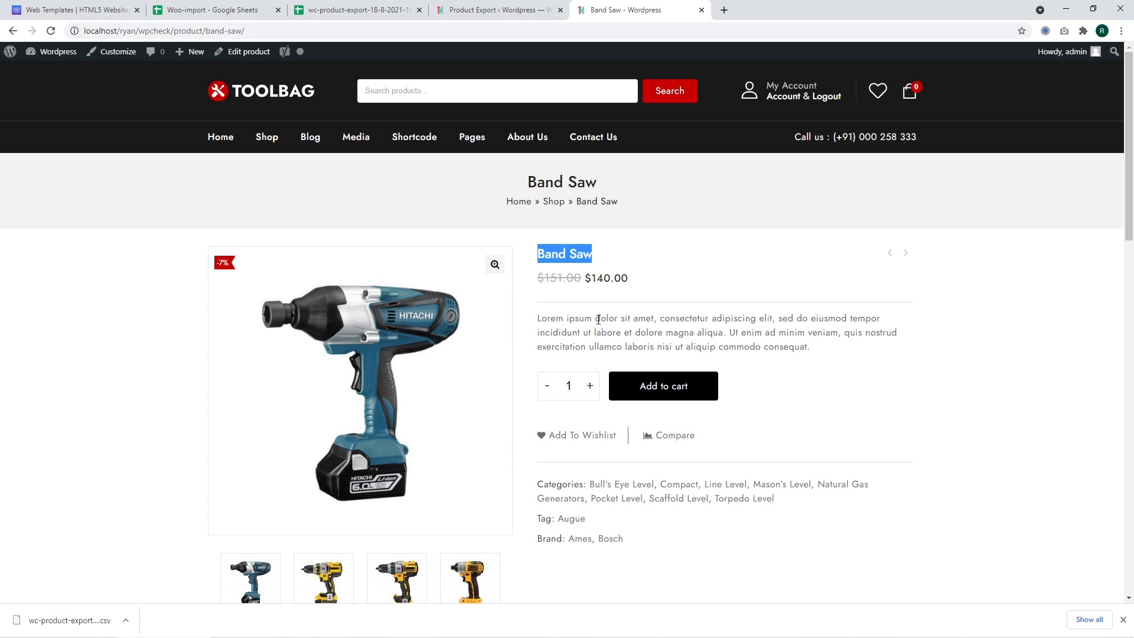
{"action": "left_click", "coordinate": [571, 252]}
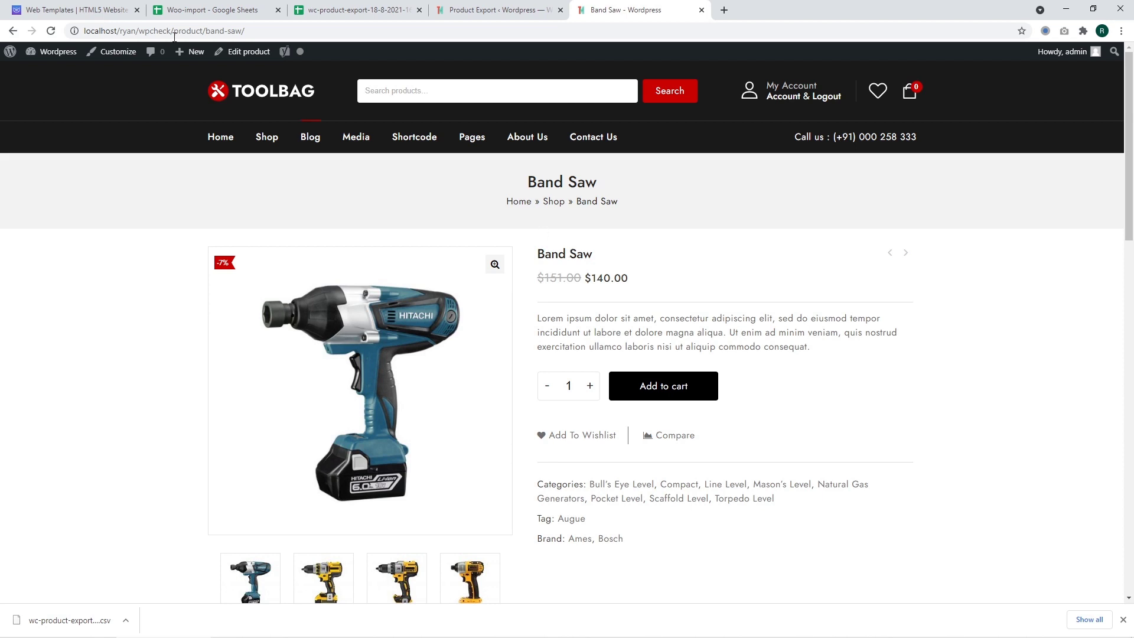
On TemplateMonster, open the WooCommerce themes category
{"action": "left_click", "coordinate": [125, 9]}
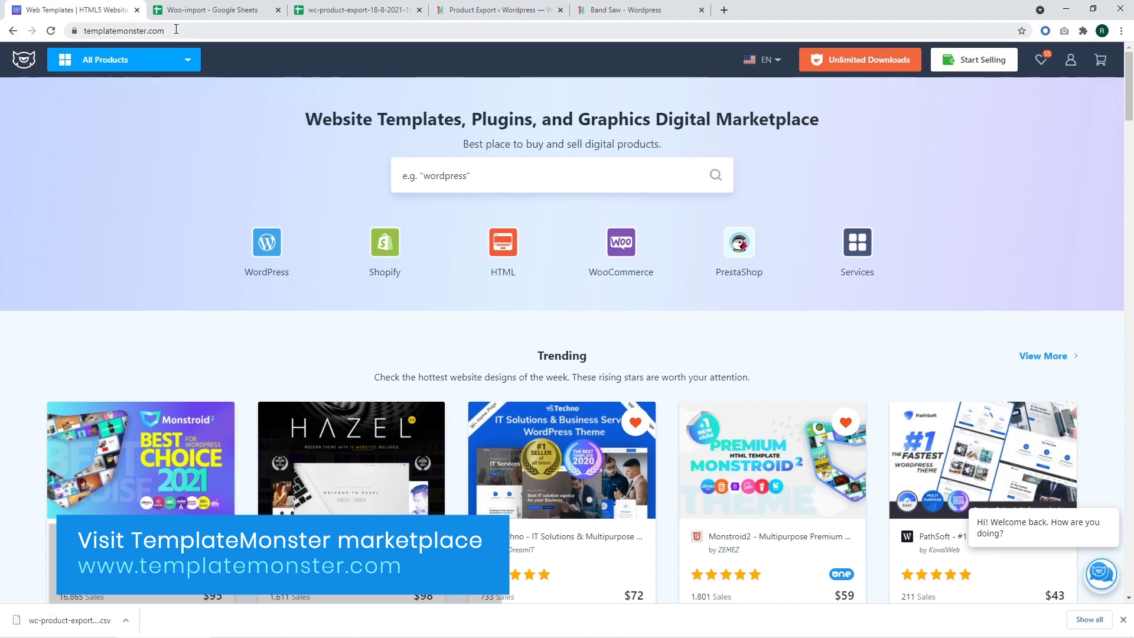
{"action": "left_click", "coordinate": [598, 247]}
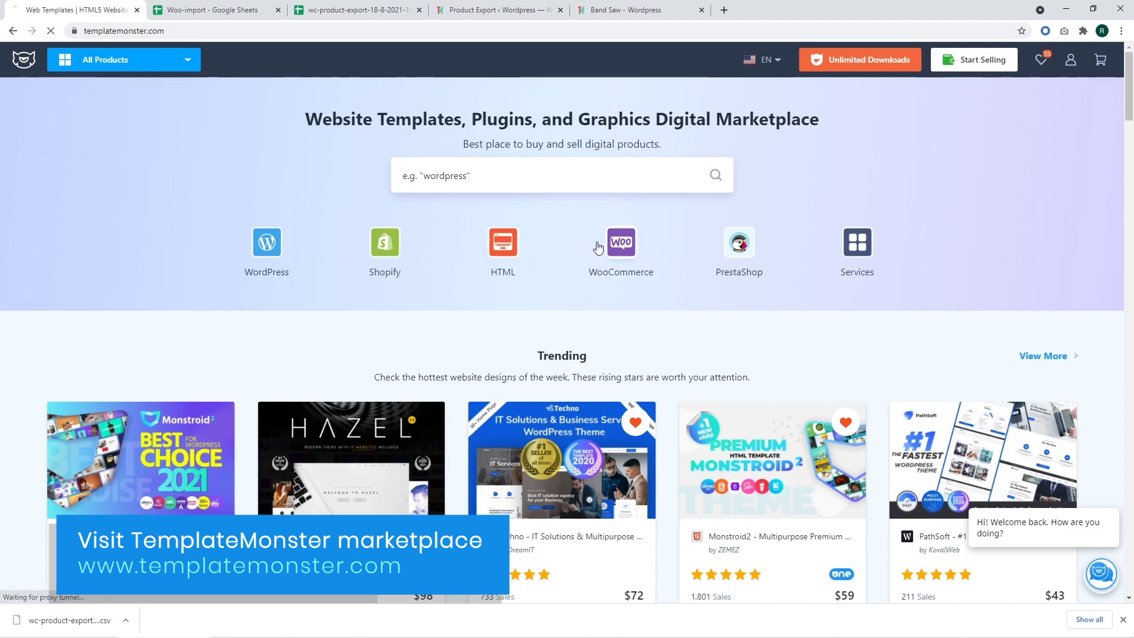